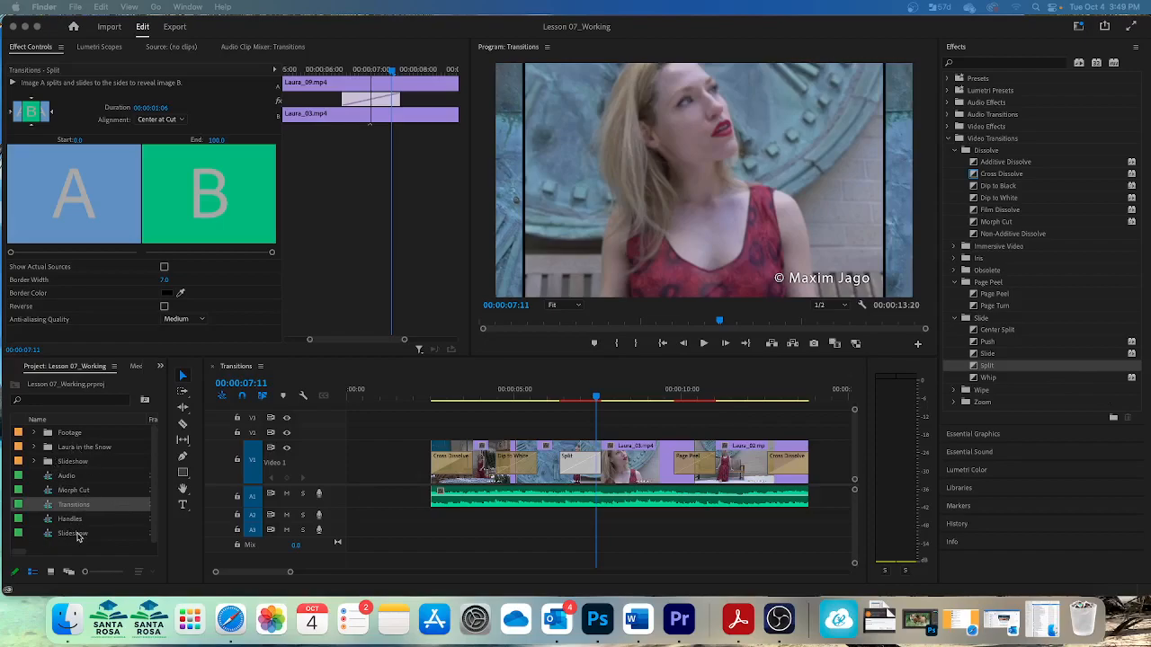
# Open the Slideshow sequence, play it from start to end, and fit the whole sequence in the timeline
pyautogui.doubleClick(77, 537)
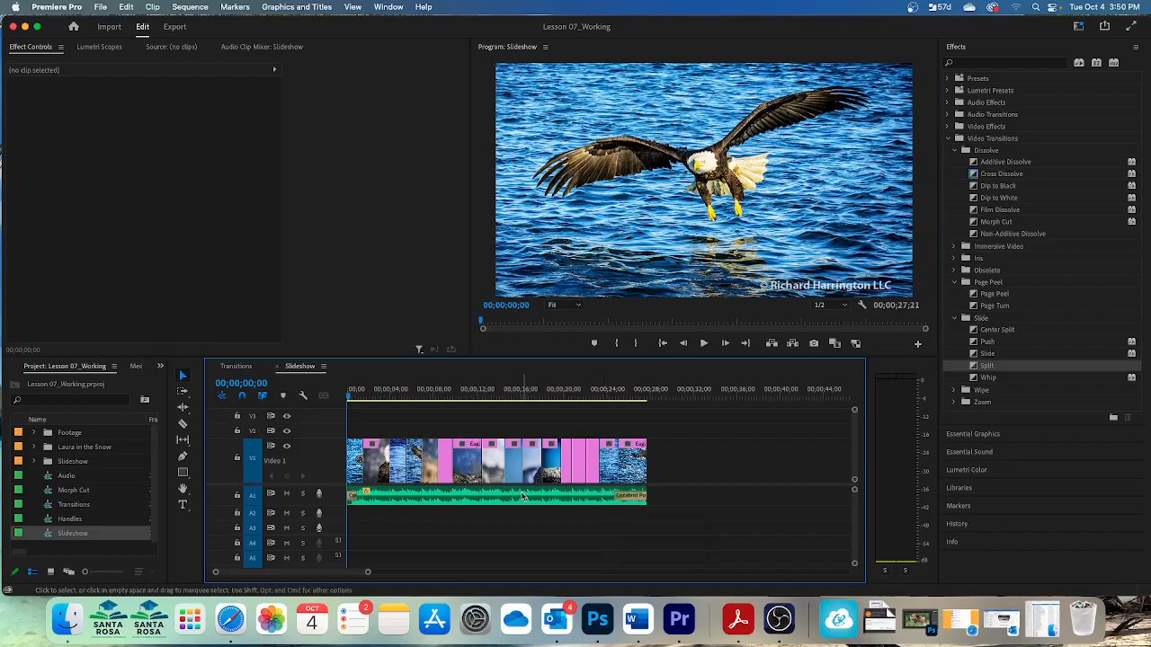
pyautogui.press('space')
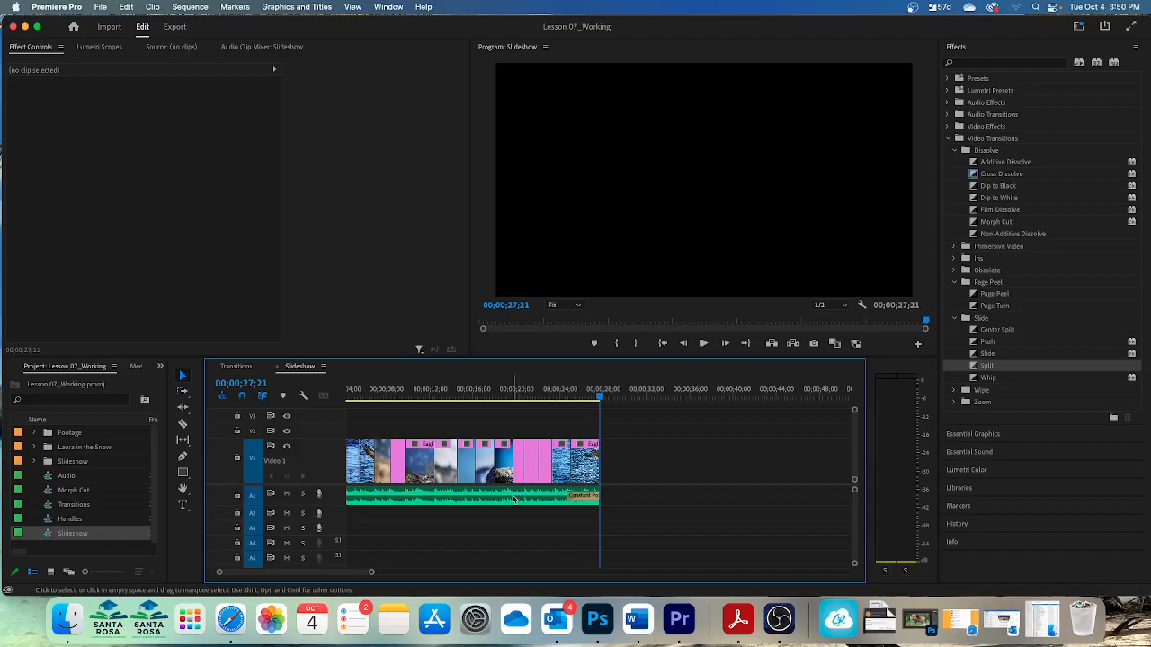
pyautogui.press('\\')
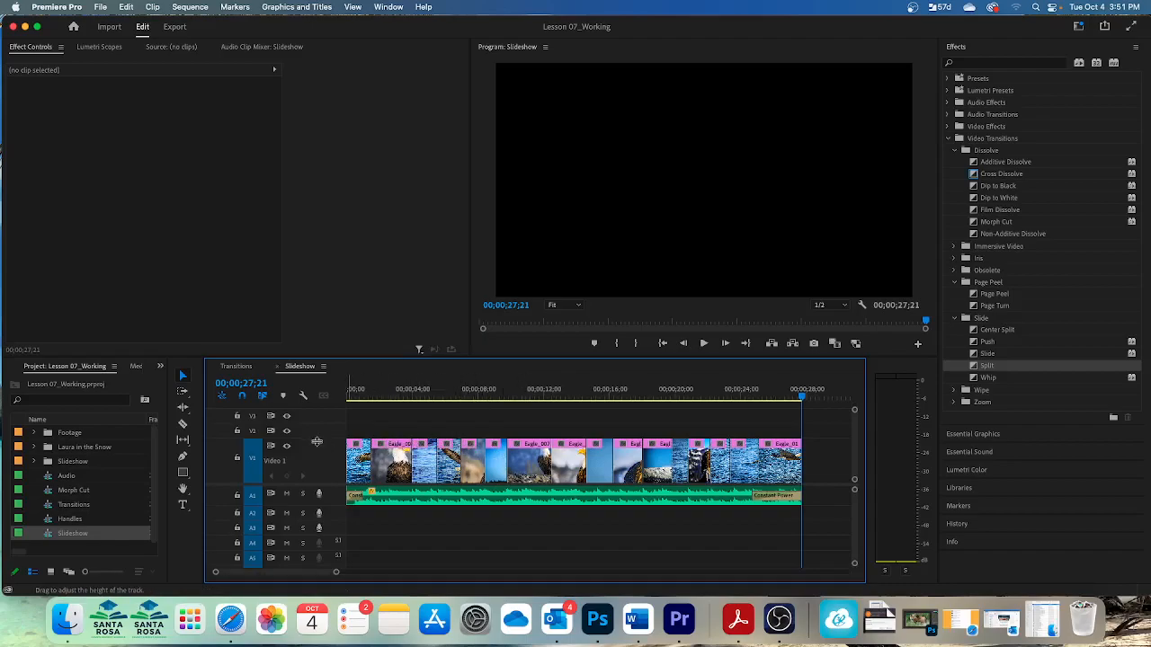
# Select all clips in the Slideshow sequence and apply the default transitions to the selection
pyautogui.moveTo(316, 442)
pyautogui.mouseDown()
pyautogui.moveTo(315, 463)
pyautogui.moveTo(319, 440)
pyautogui.mouseUp()
pyautogui.click(187, 379)
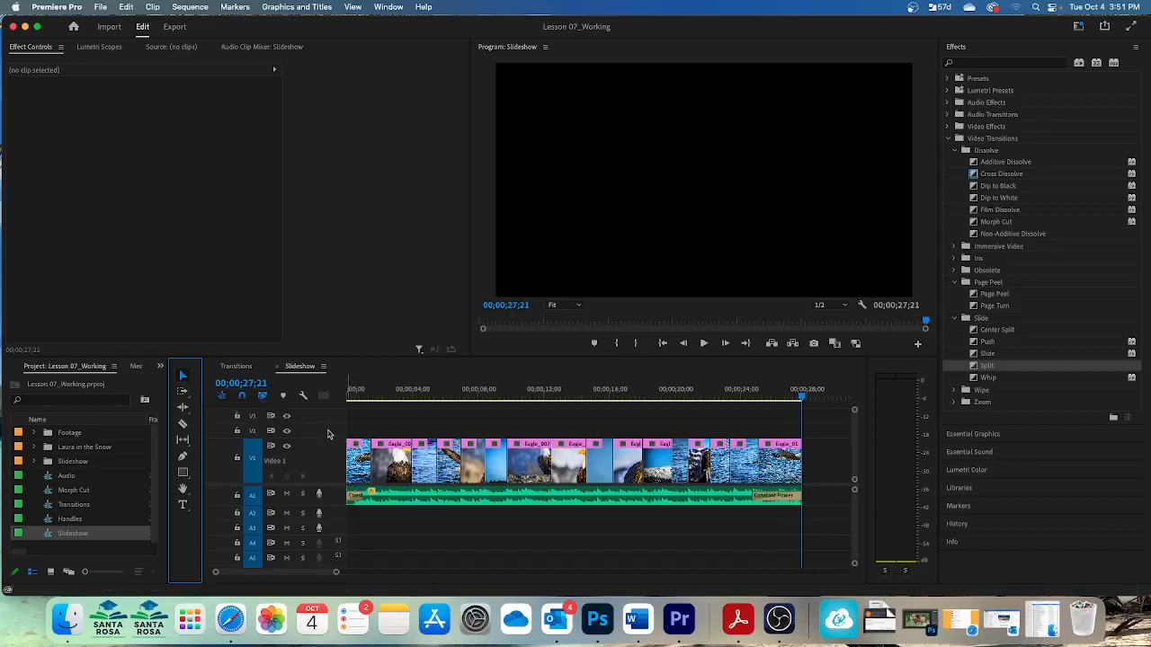
pyautogui.moveTo(352, 433); pyautogui.dragTo(823, 528)
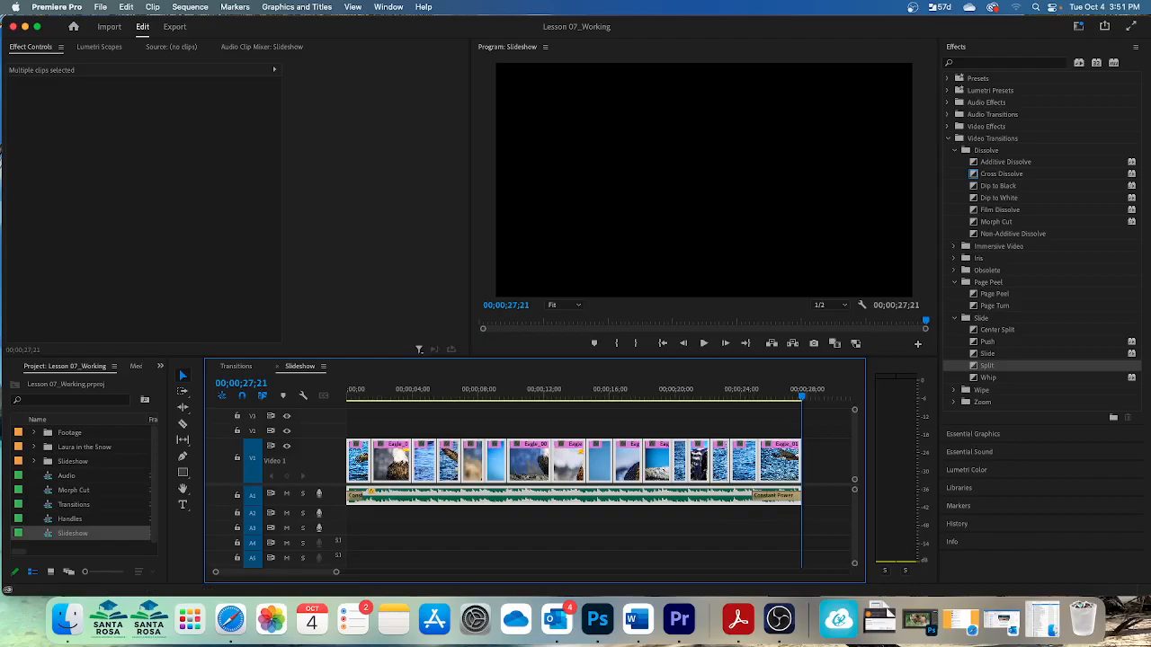
pyautogui.click(191, 7)
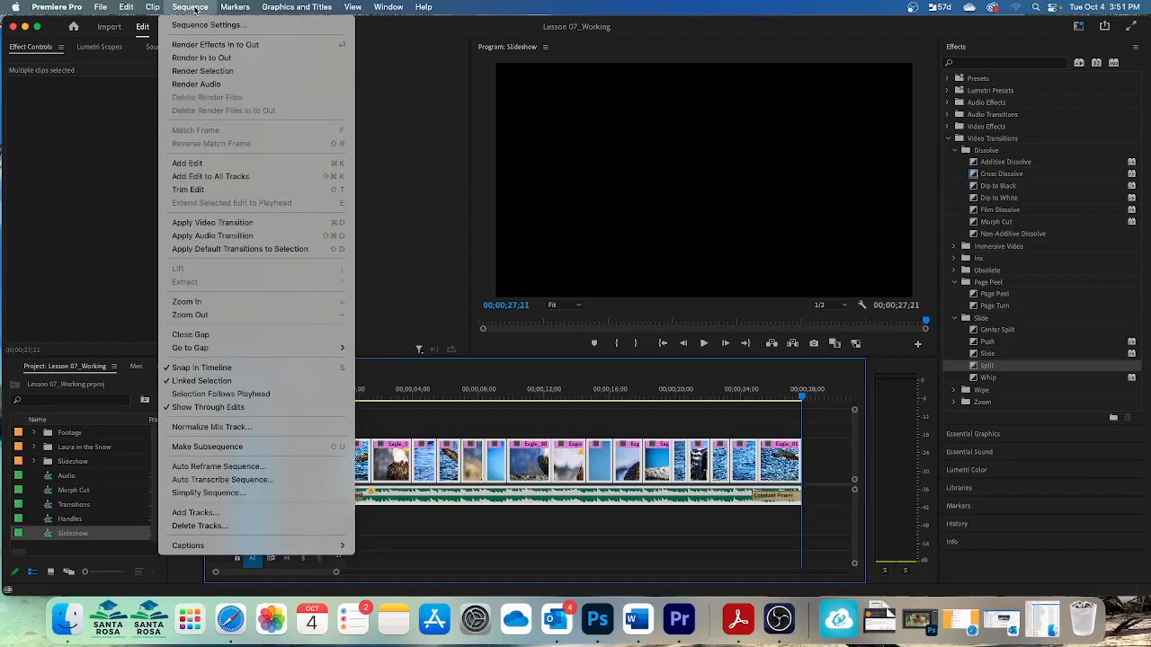
pyautogui.click(197, 251)
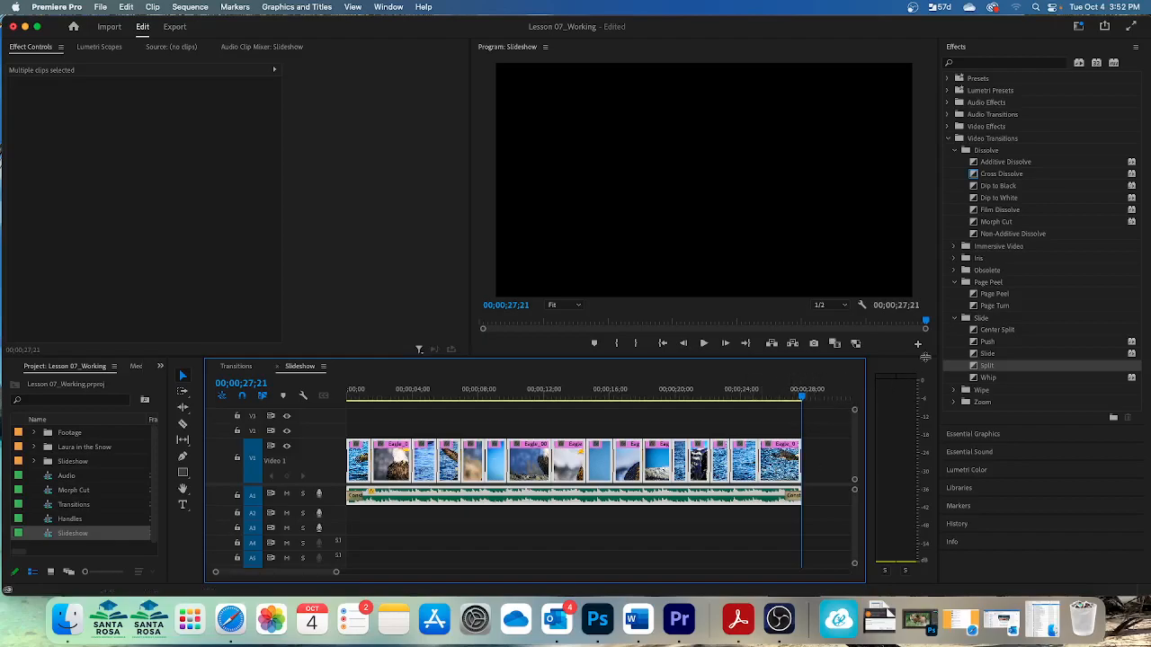
pyautogui.click(1003, 222)
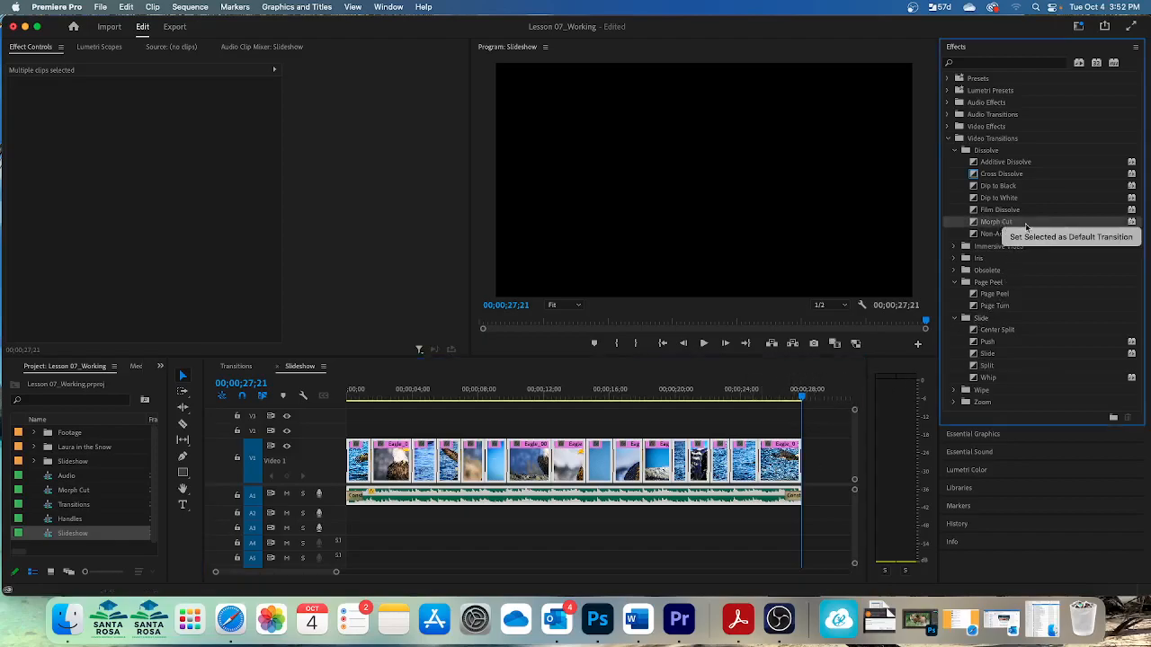
pyautogui.rightClick(1011, 214)
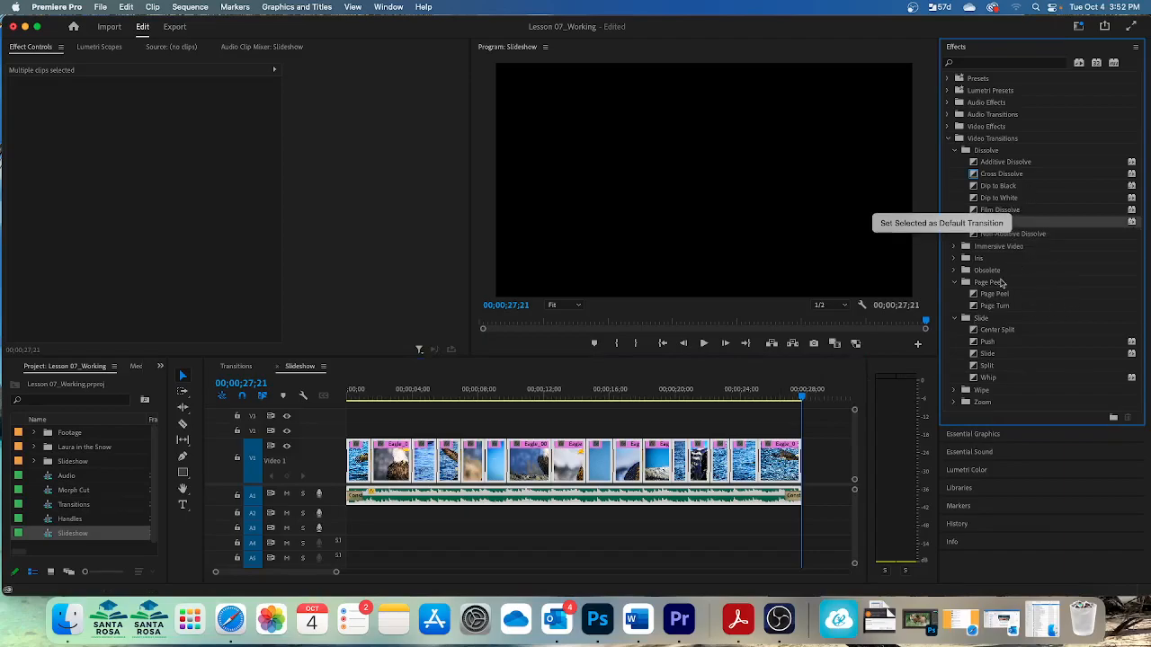
pyautogui.press('Escape')
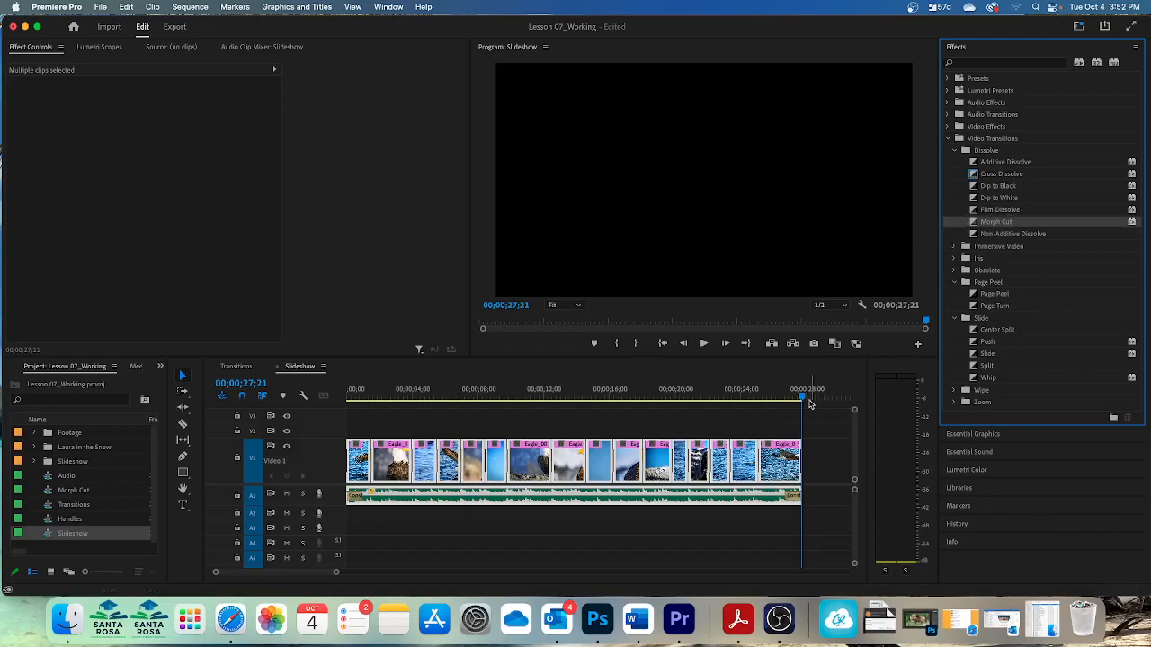
# Play the slideshow from its beginning to review the default transitions, and return the playhead to the start
pyautogui.press('Up')
pyautogui.moveTo(802, 398); pyautogui.dragTo(308, 351)
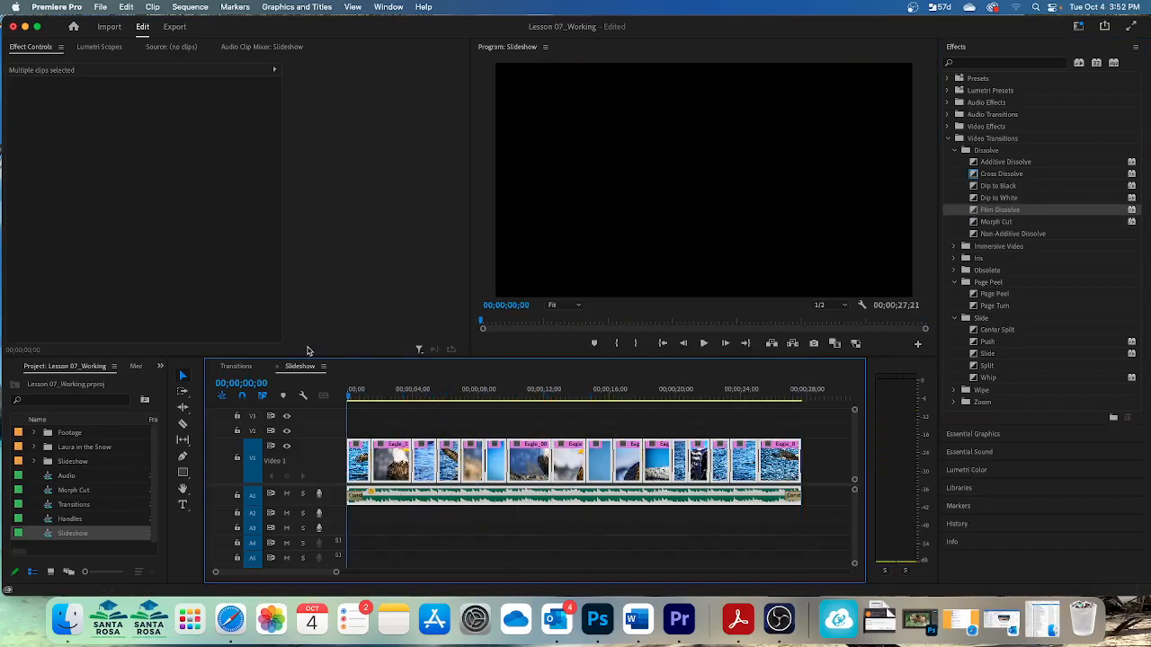
pyautogui.press('space')
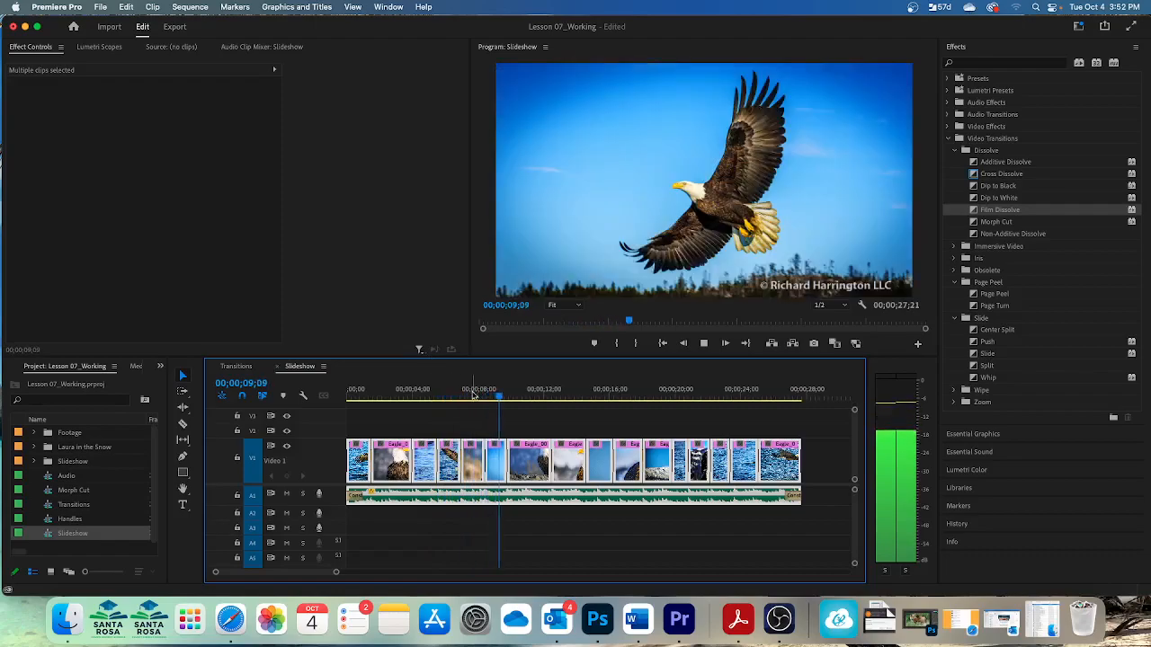
pyautogui.press('space')
pyautogui.moveTo(502, 396); pyautogui.dragTo(295, 404)
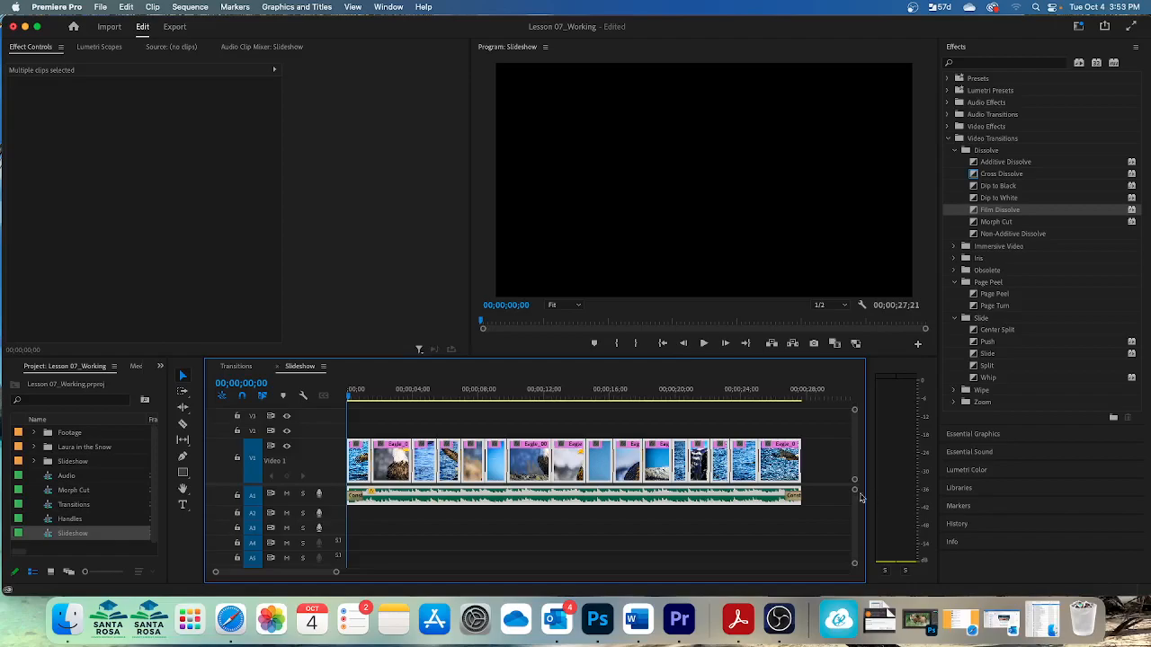
# Undo the default transitions applied to the slideshow and deselect all clips
pyautogui.press('super+z')
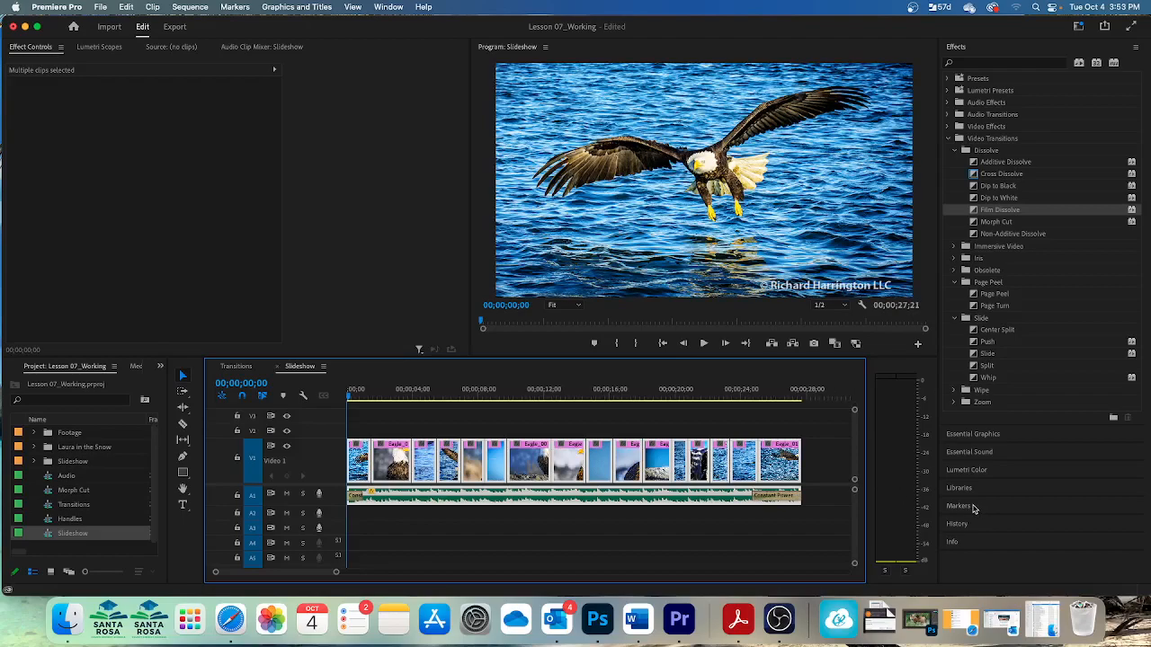
pyautogui.press('shift+super+a')
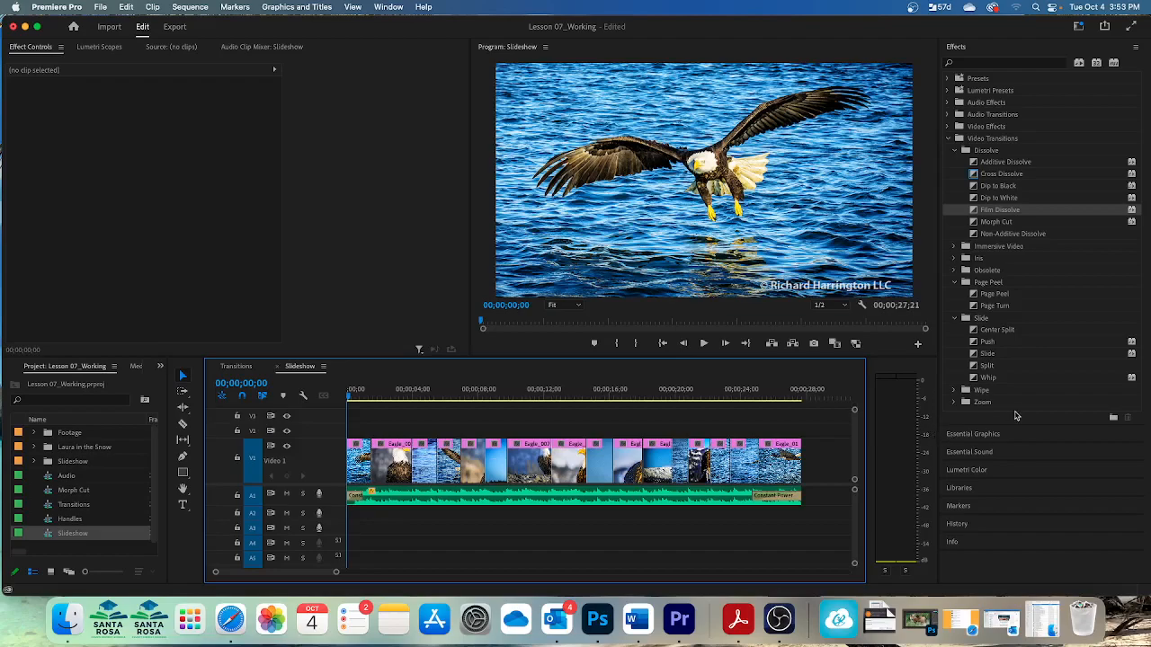
# Try to place the Additive Dissolve and Dip to Black transitions on the cut between Eagle_001.png and Eagle_002.png
pyautogui.click(1010, 187)
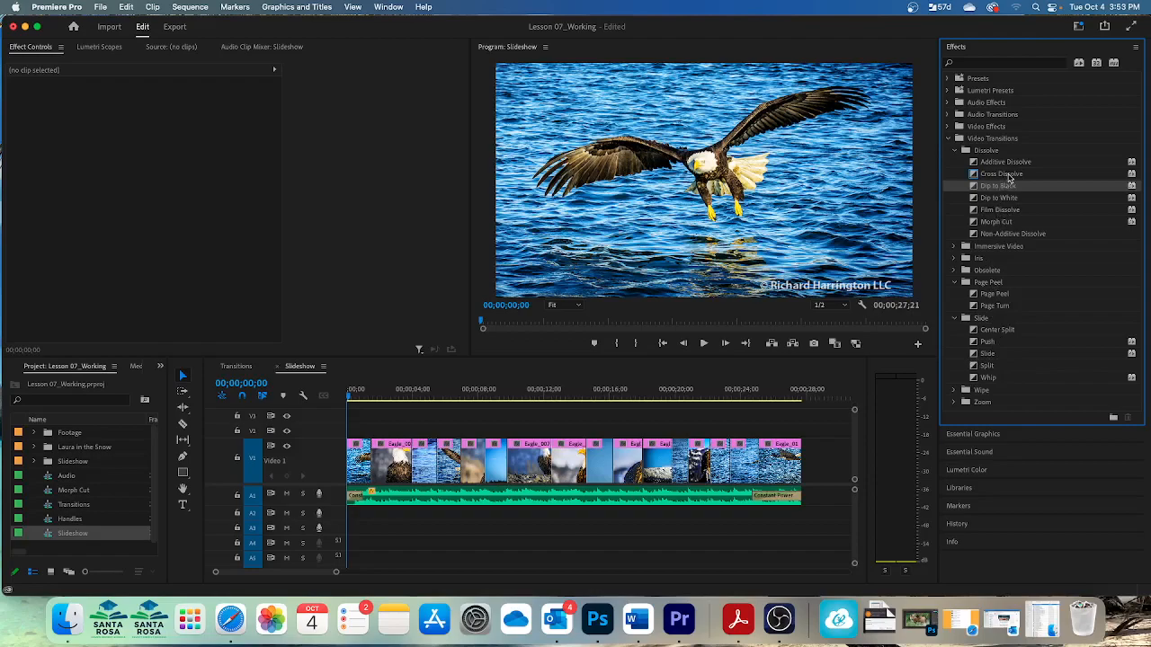
pyautogui.moveTo(1007, 163); pyautogui.dragTo(377, 469)
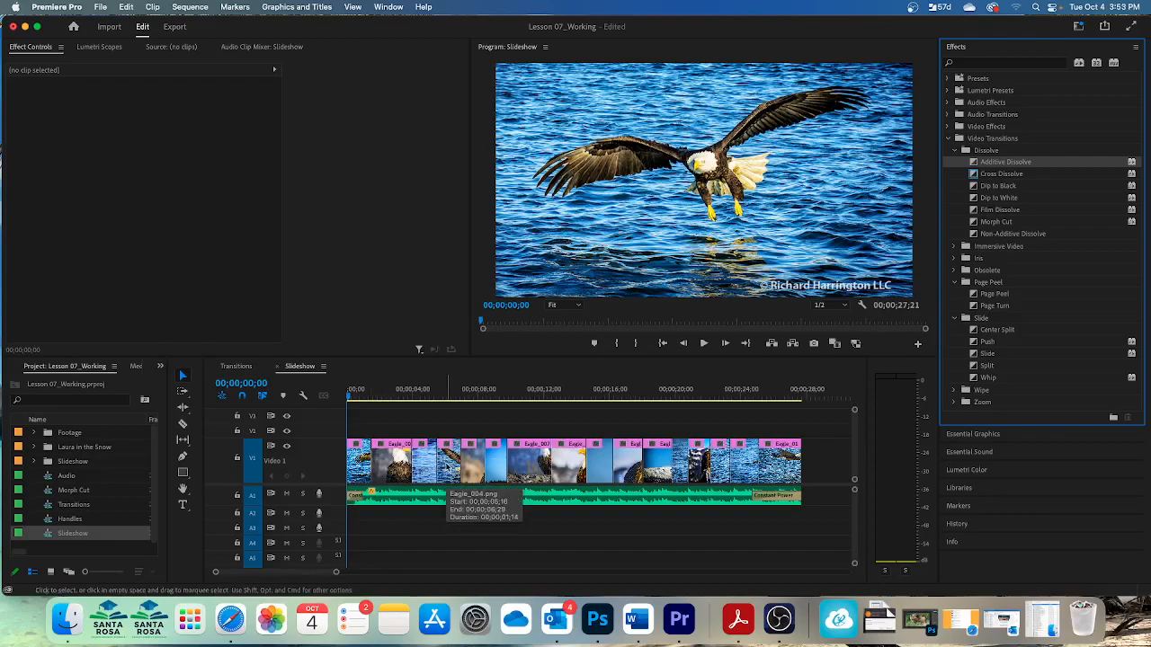
pyautogui.press('=')
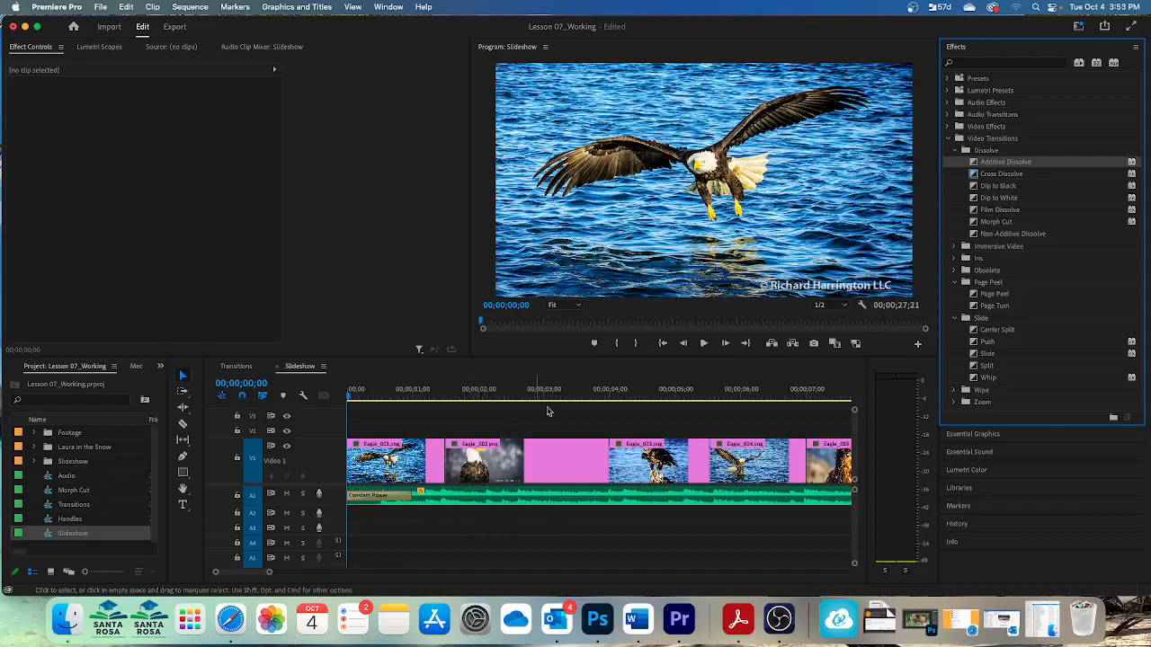
pyautogui.moveTo(998, 185); pyautogui.dragTo(453, 464)
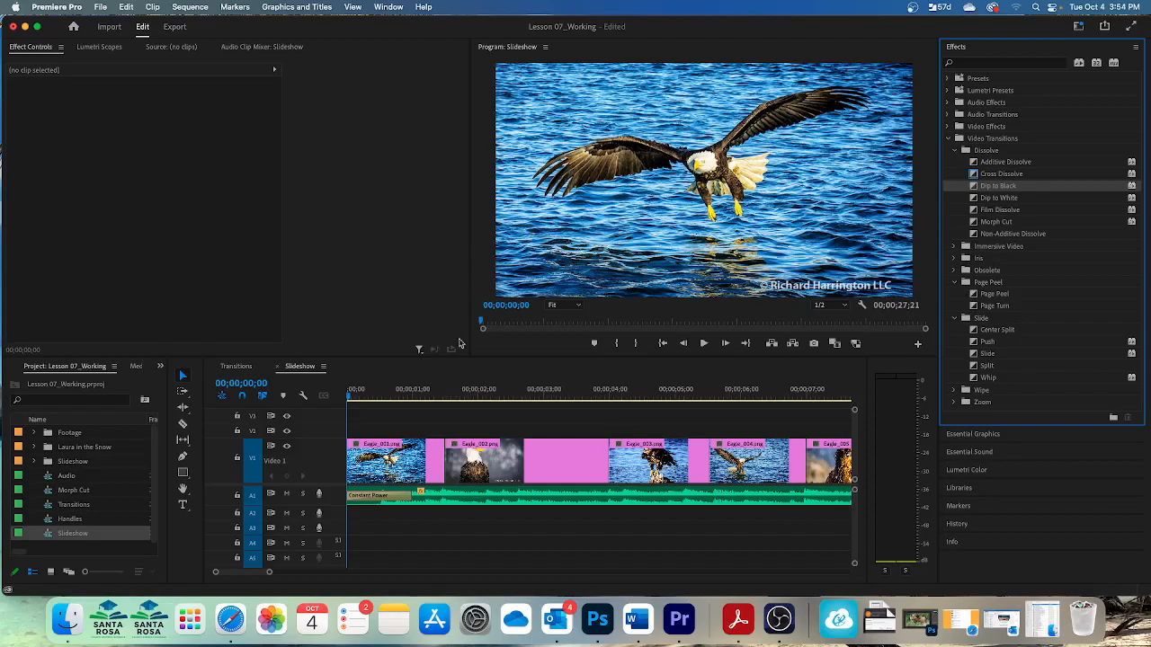
# Move the playhead to the first cut and apply Additive Dissolve between Eagle_001.png and Eagle_002.png
pyautogui.click(532, 423)
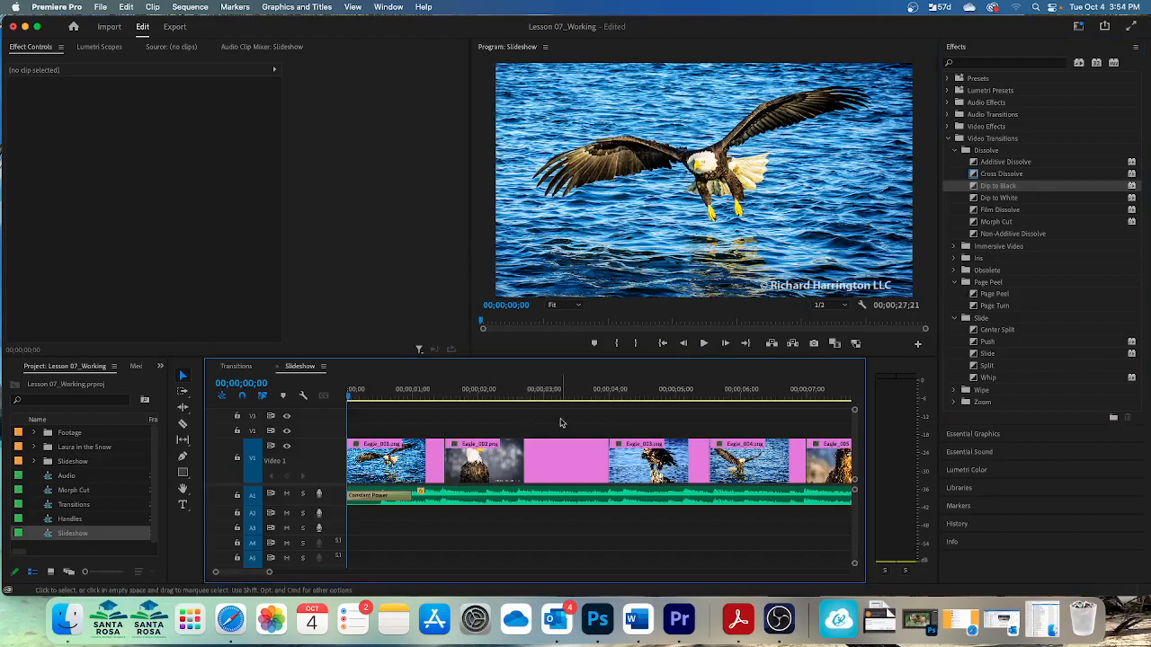
pyautogui.press('Down')
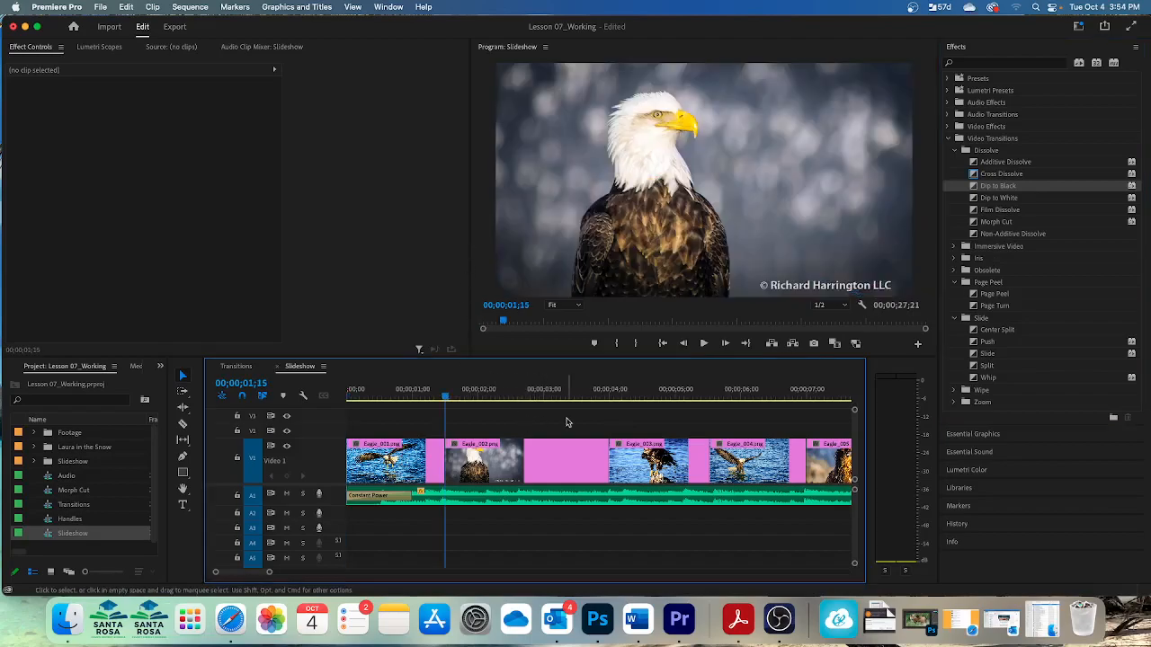
pyautogui.click(1014, 163)
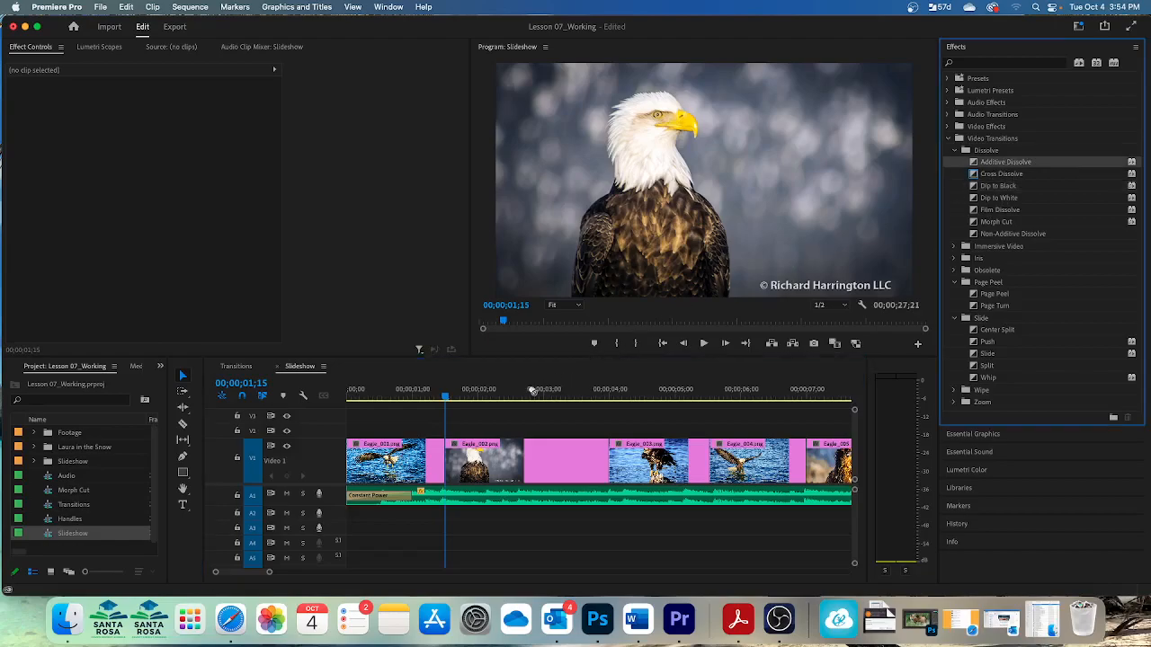
pyautogui.moveTo(532, 390); pyautogui.dragTo(450, 467)
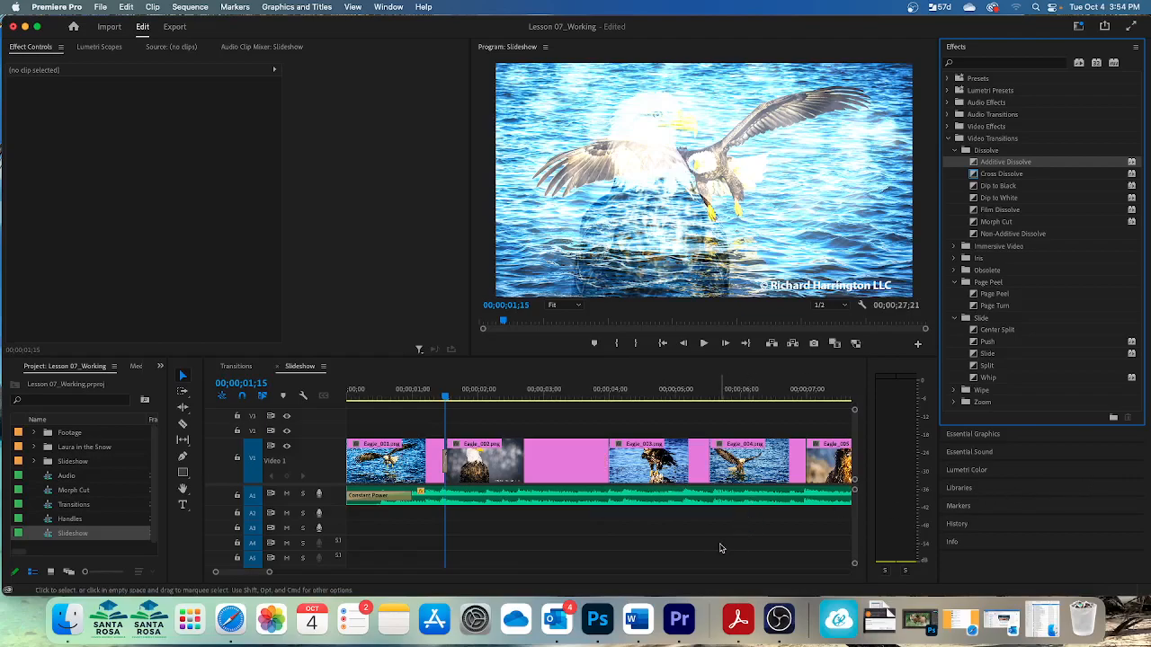
# Copy the Additive Dissolve from the first cut to the next three cuts, from Eagle_002.png through Eagle_005.png
pyautogui.click(447, 465)
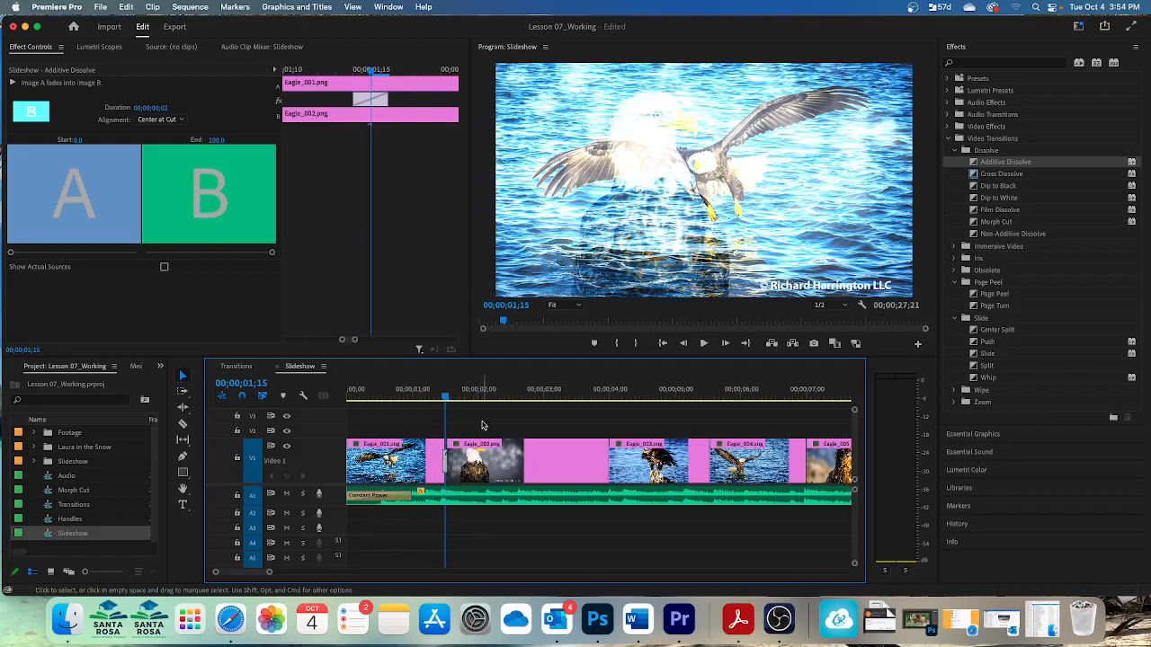
pyautogui.moveTo(483, 421); pyautogui.dragTo(827, 481)
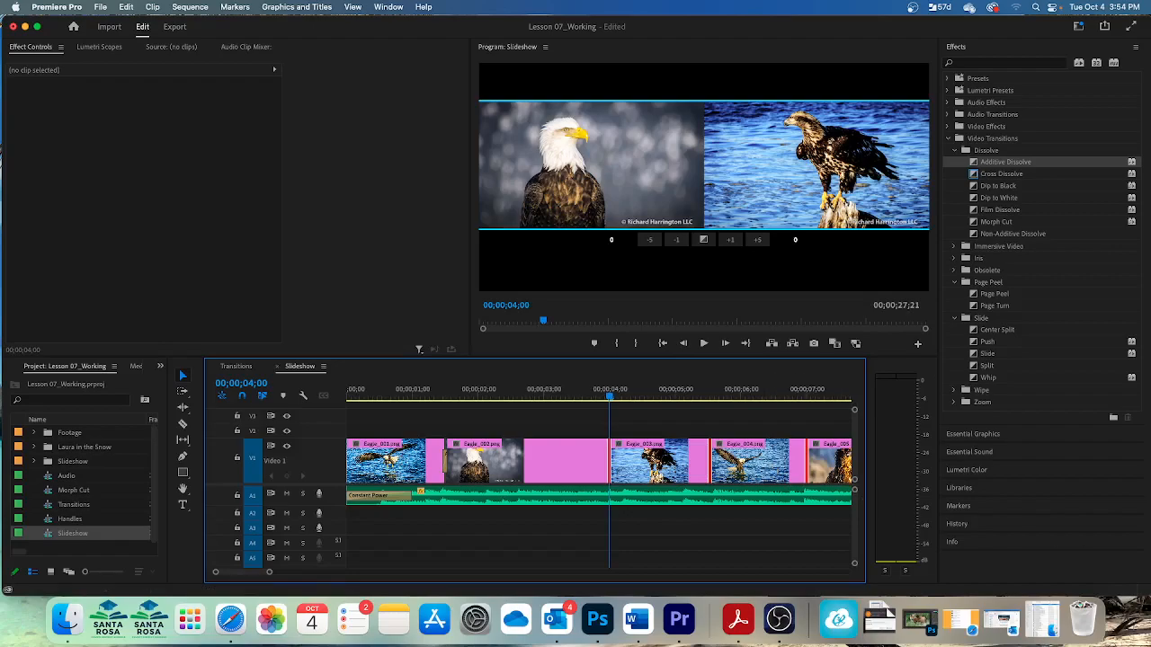
pyautogui.press('super+d')
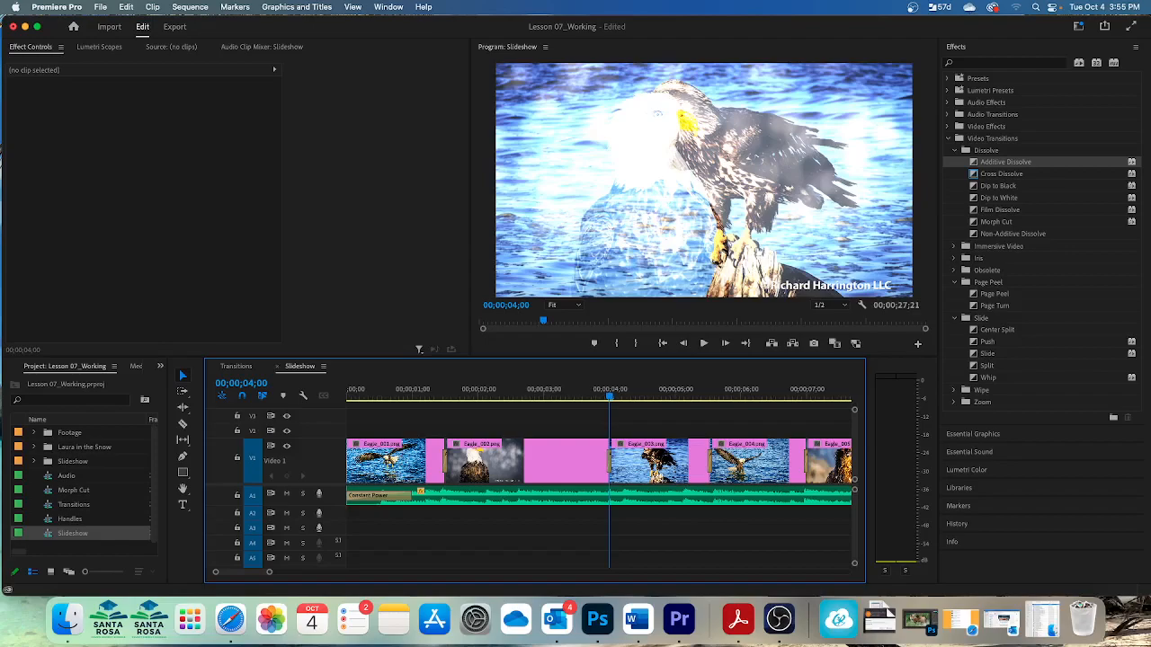
# Play the slideshow from just before the first cut to review the added Additive Dissolve transitions
pyautogui.click(889, 615)
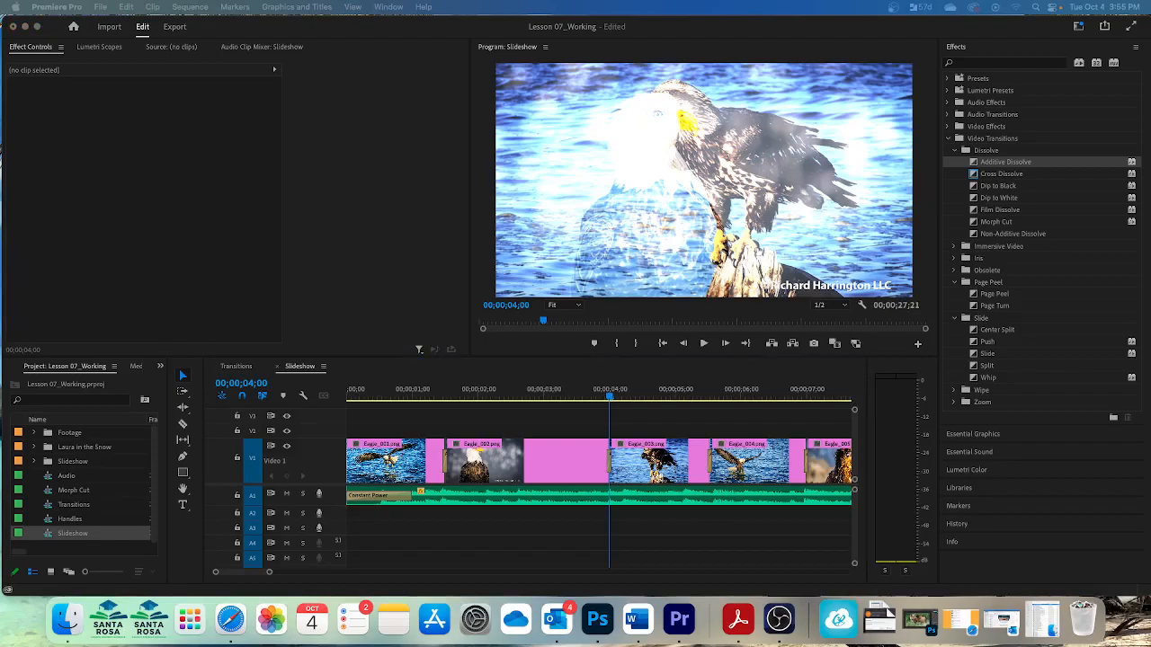
pyautogui.click(608, 397)
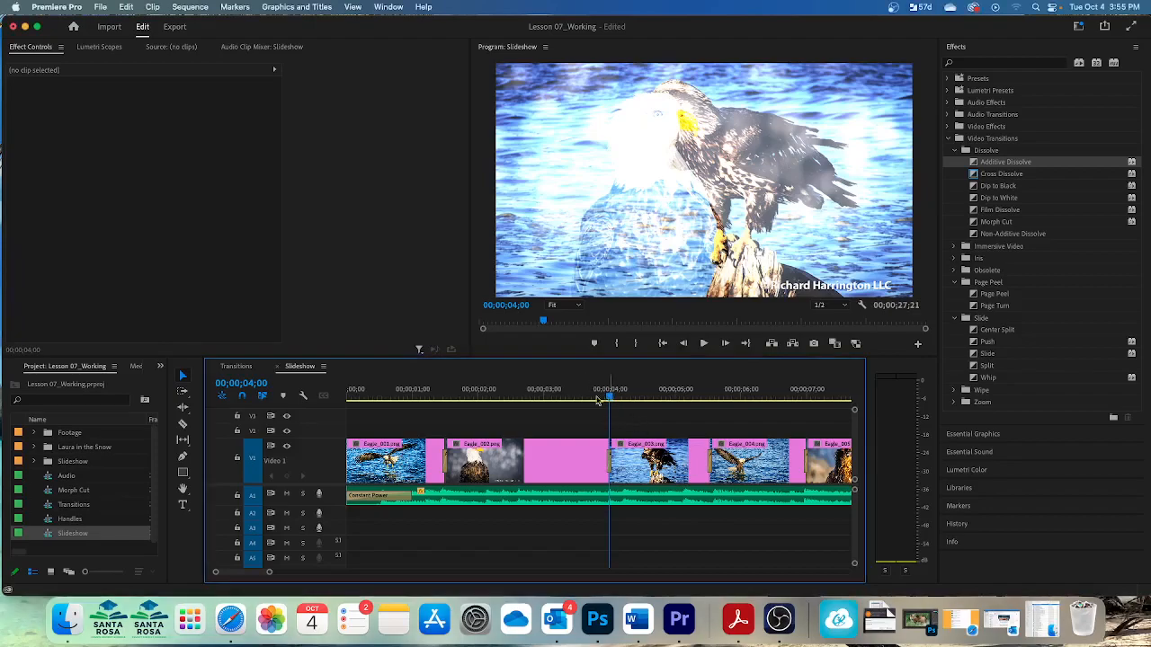
pyautogui.moveTo(609, 396); pyautogui.dragTo(429, 409)
pyautogui.press('space')
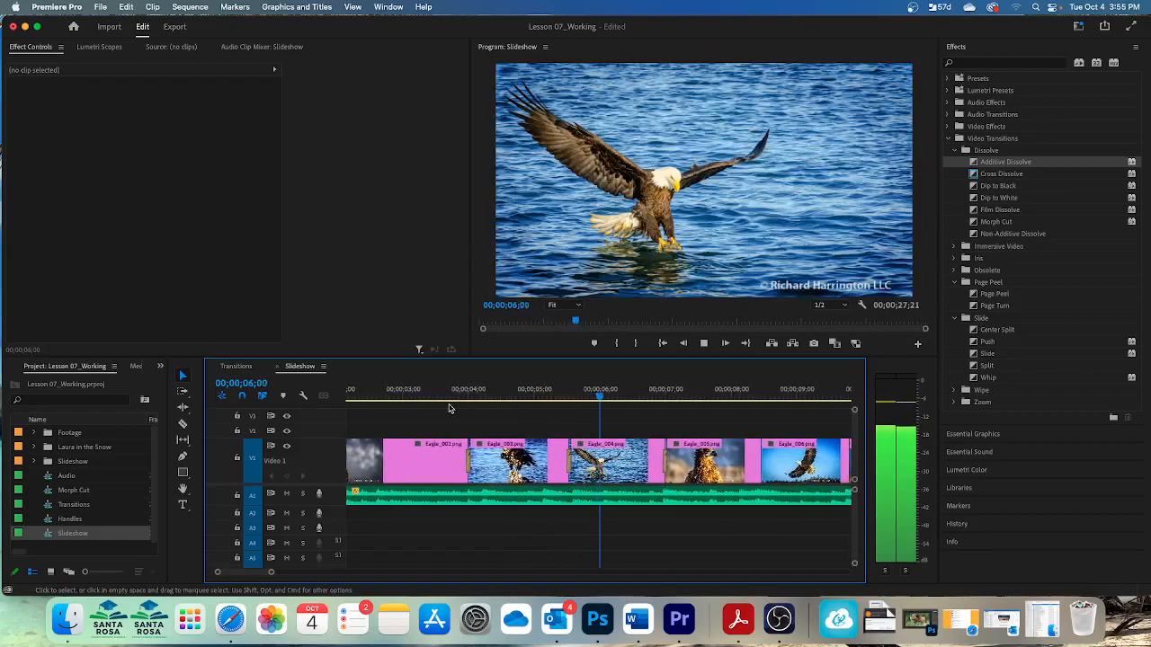
pyautogui.press('space')
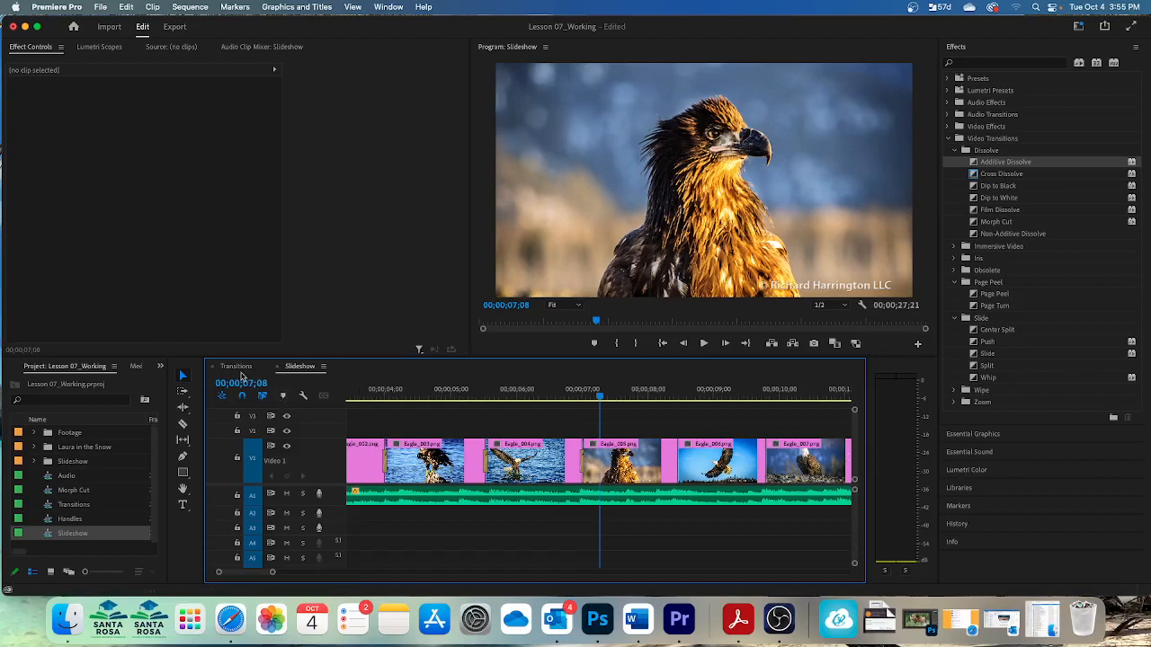
# Switch to the Transitions sequence and place the playhead at 00:00:07:00 within the Split transition
pyautogui.click(238, 366)
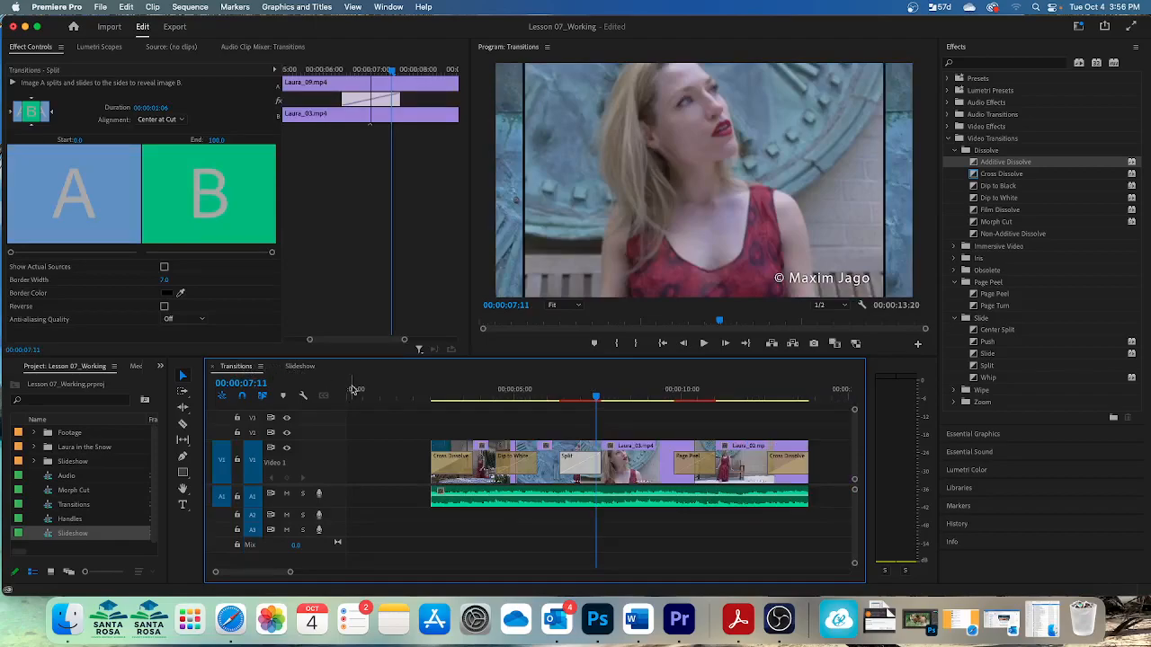
pyautogui.click(588, 401)
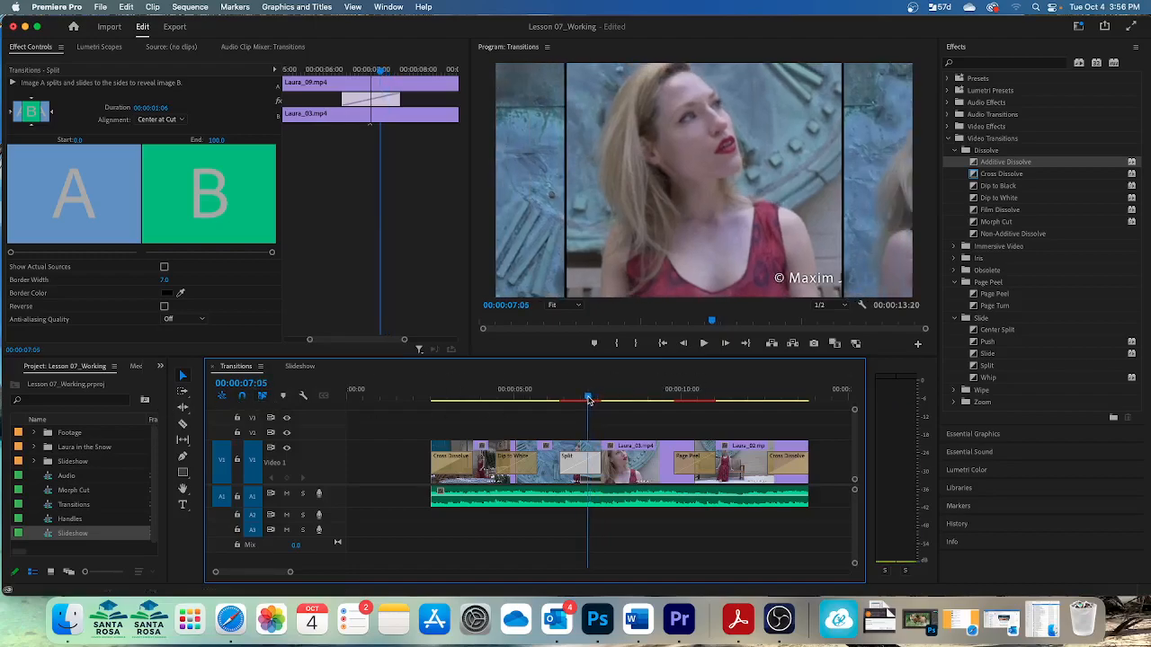
pyautogui.hotkey('shift', 'Left')
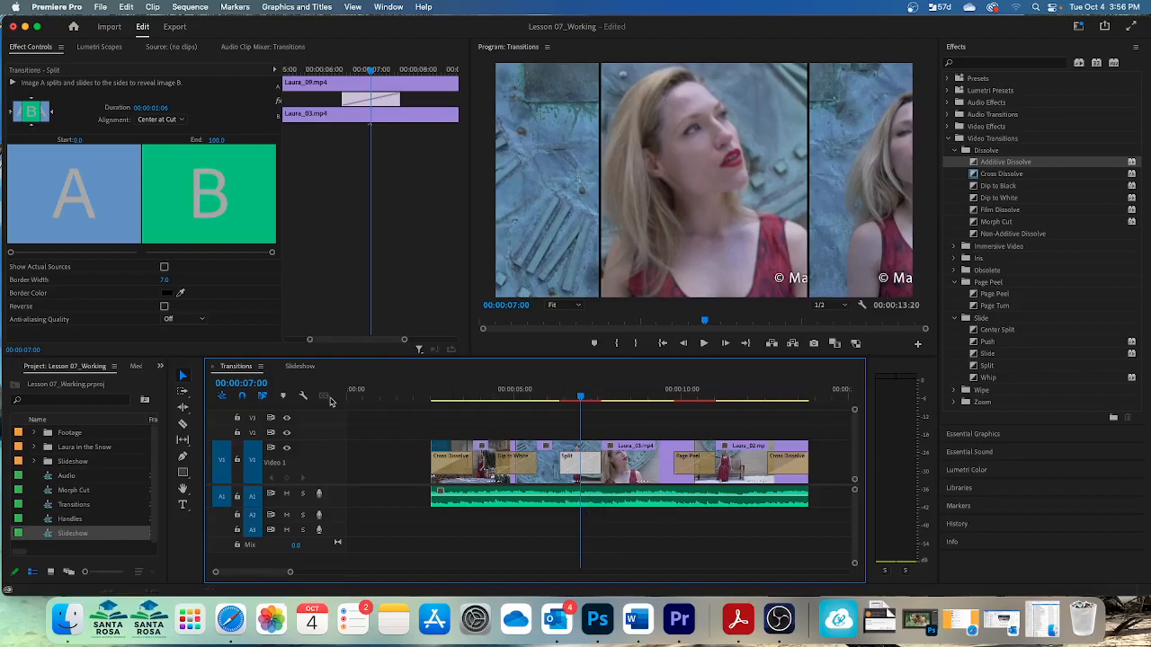
# Show the actual sources in the Split transition's A/B previews and set its alignment to Start at Cut
pyautogui.click(165, 267)
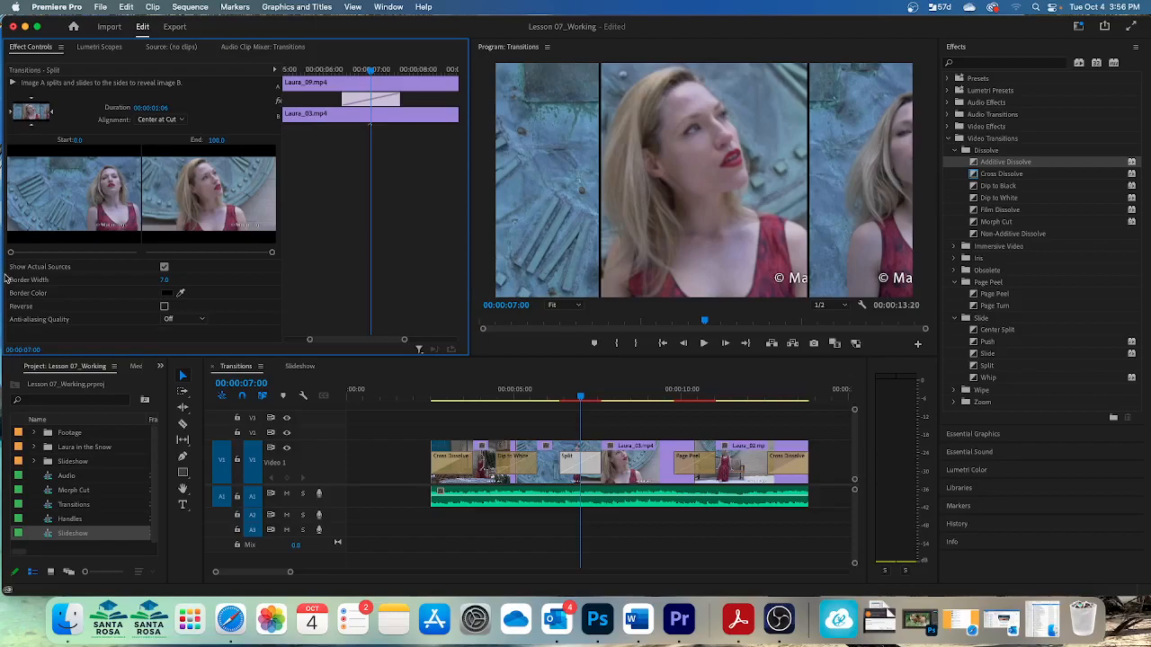
pyautogui.click(182, 120)
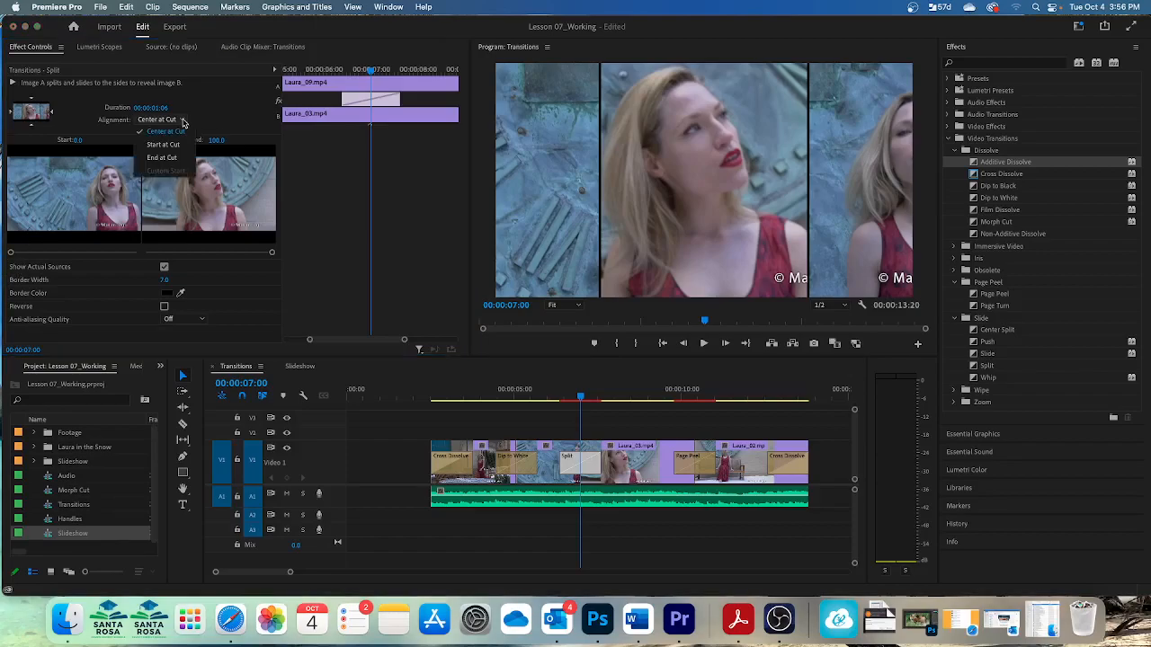
pyautogui.click(163, 144)
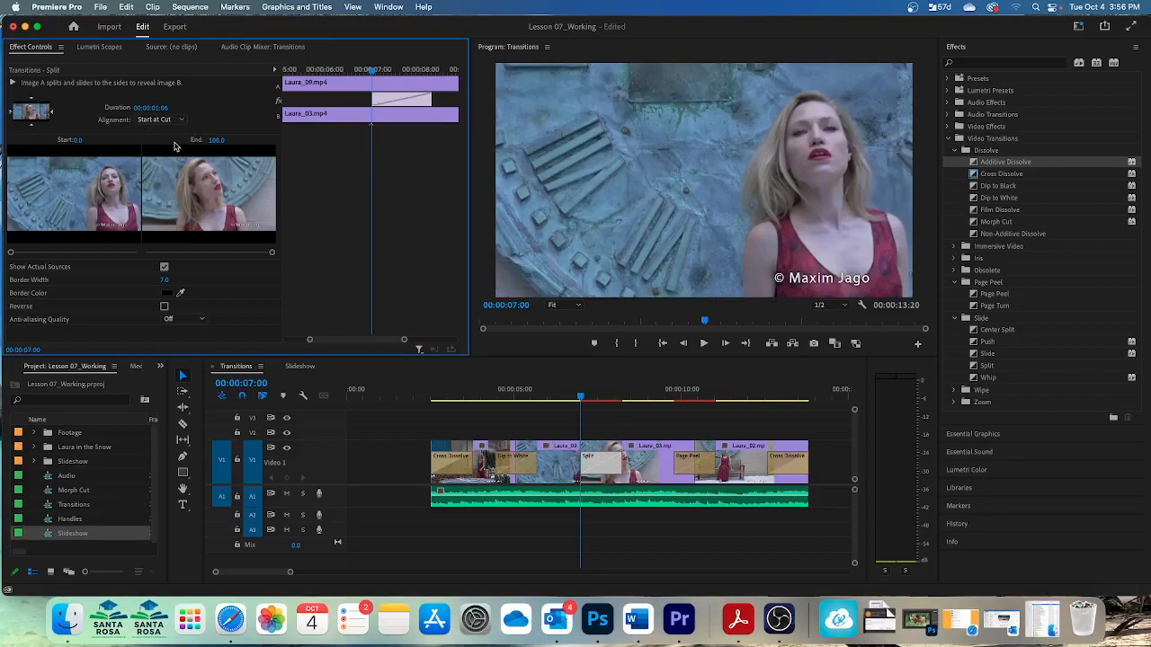
# Preview the Split transition in its settings and set its duration to 00:00:03:00
pyautogui.click(13, 83)
pyautogui.click(14, 83)
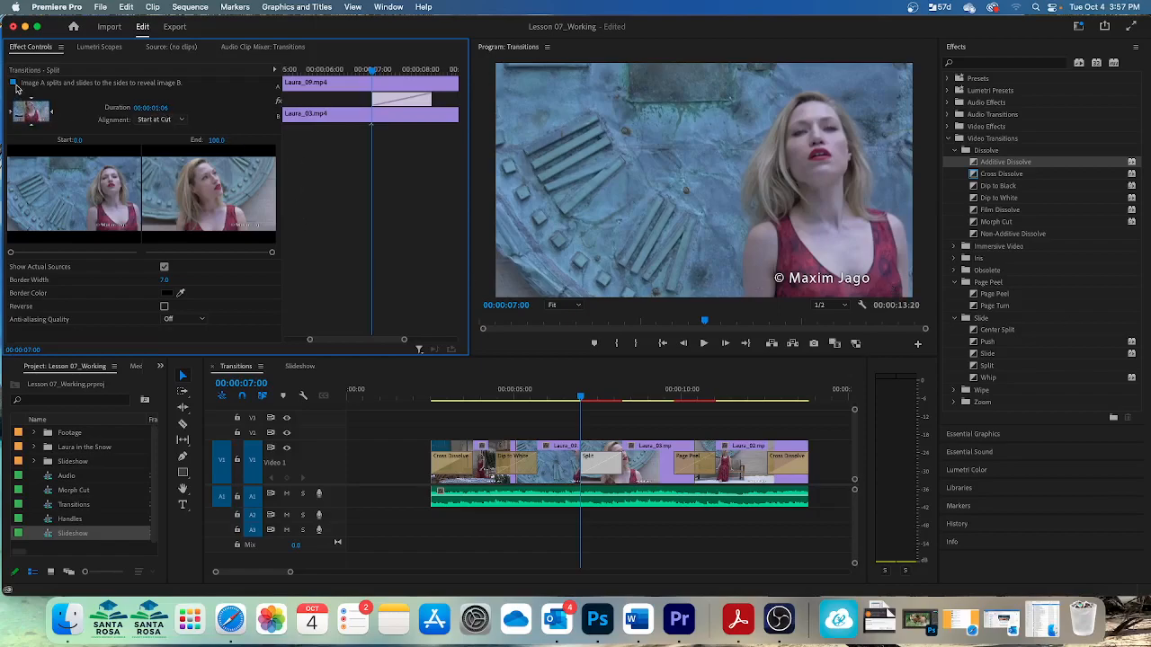
pyautogui.click(157, 109)
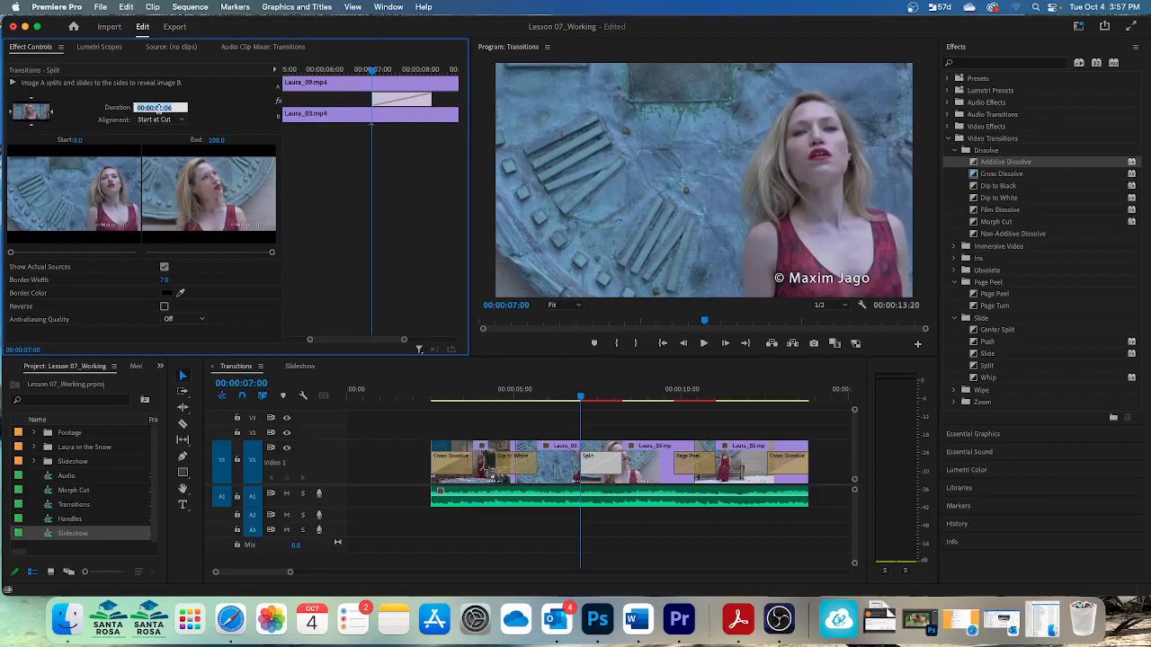
pyautogui.write('300')
pyautogui.press('Tab')
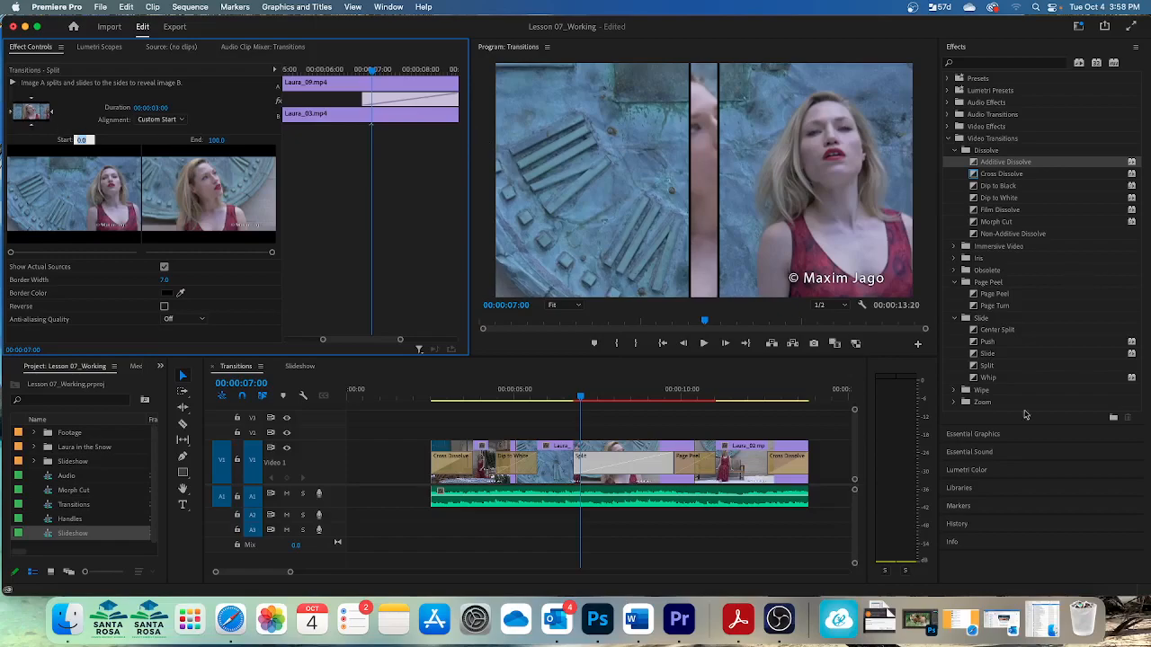
# Play the Transitions sequence from about one second before the playhead through the Split transition to review it
pyautogui.moveTo(579, 401); pyautogui.dragTo(549, 401)
pyautogui.press('space')
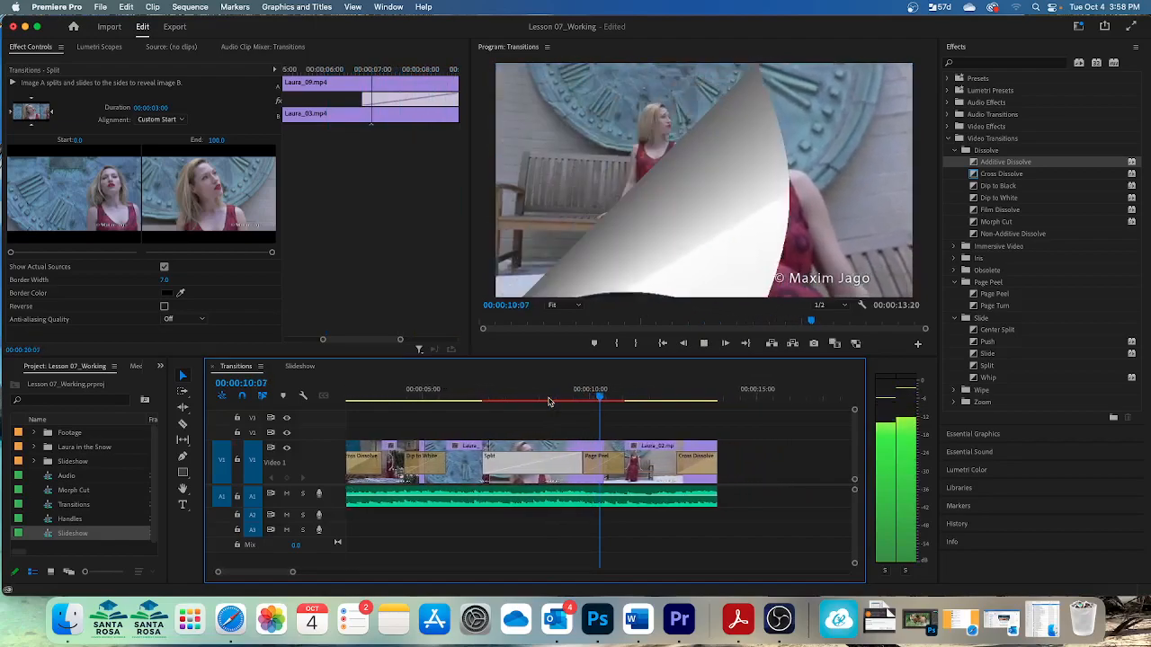
pyautogui.press('space')
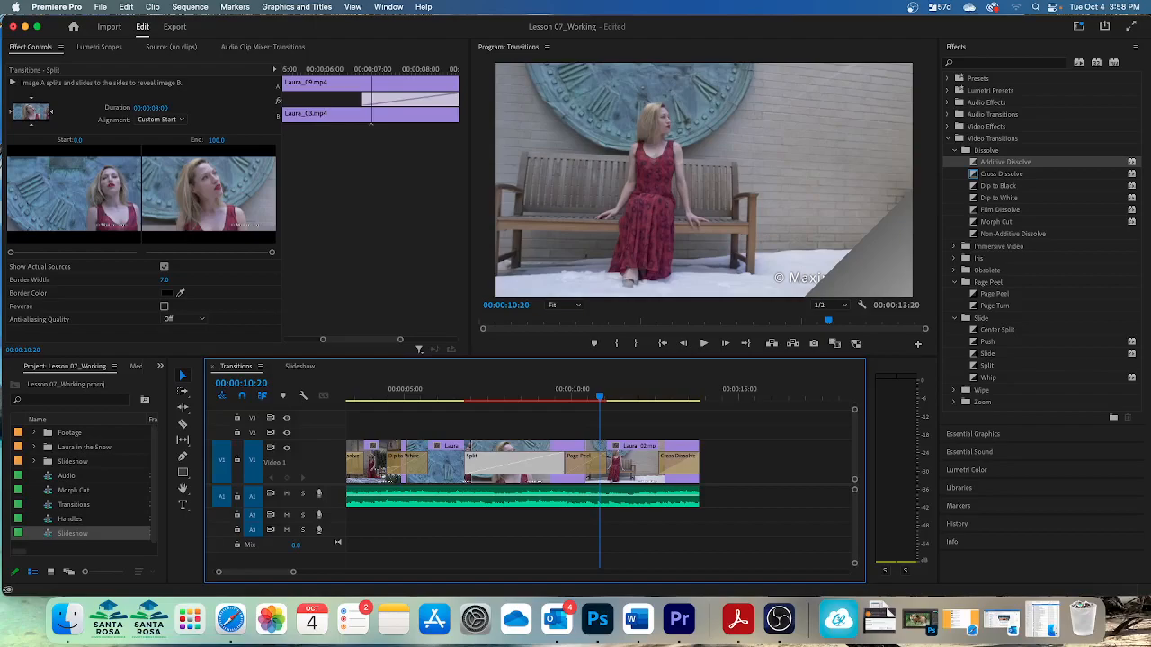
# Roll the cut beneath the Split transition about 1.3 seconds earlier and save the project
pyautogui.click(370, 99)
pyautogui.moveTo(371, 98); pyautogui.dragTo(308, 100)
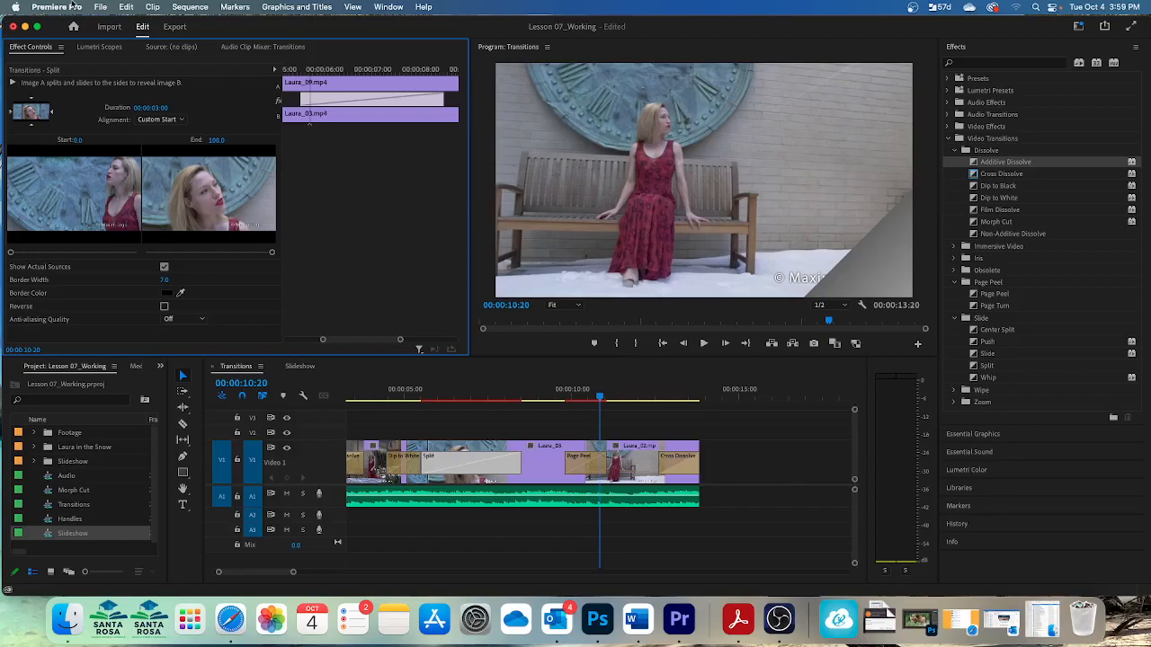
pyautogui.click(97, 7)
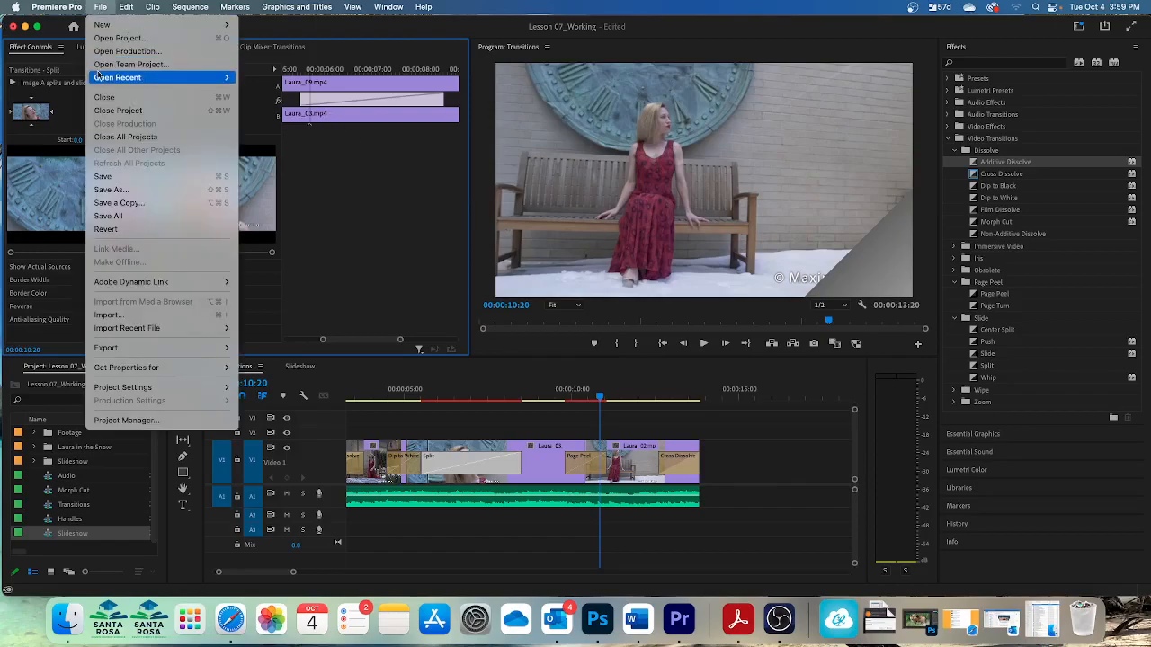
pyautogui.click(103, 178)
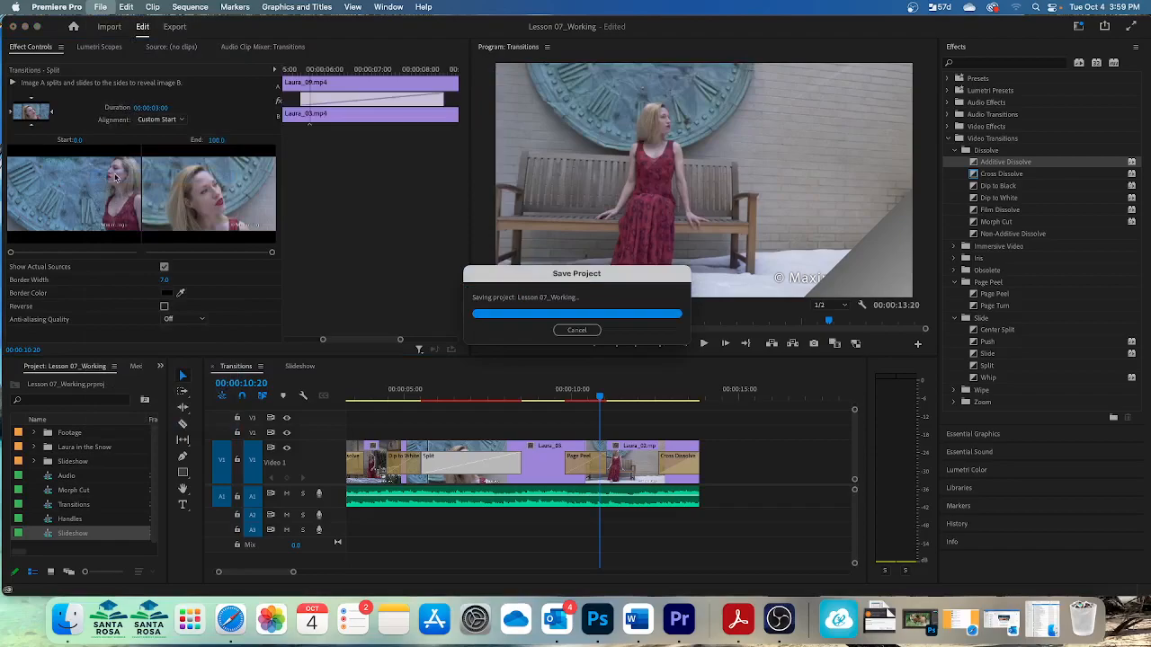